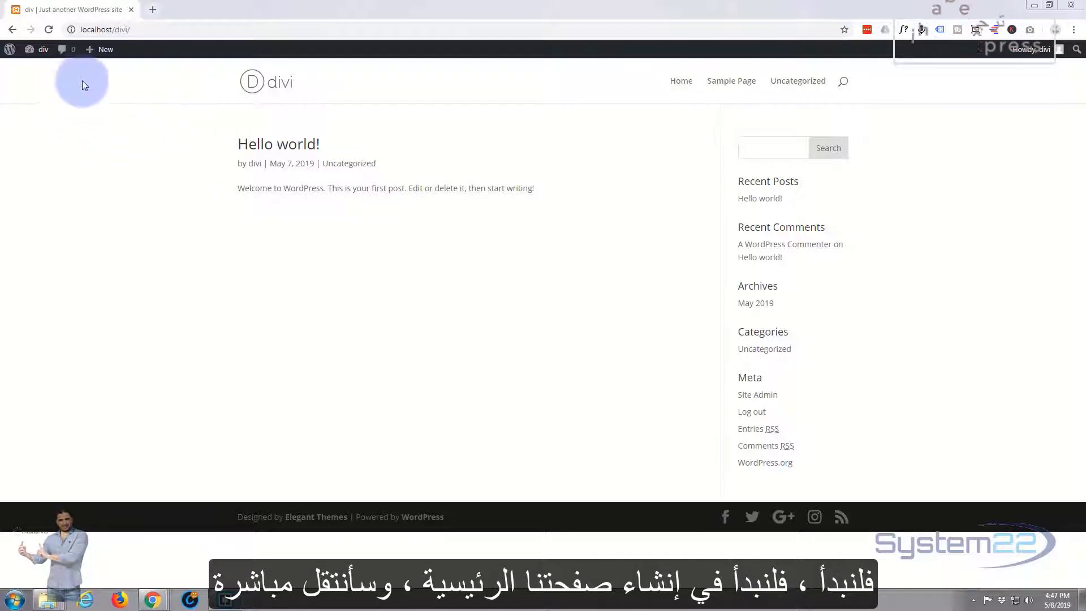
Create a new WordPress page titled "Home" and publish it.
mouse_move(103, 55)
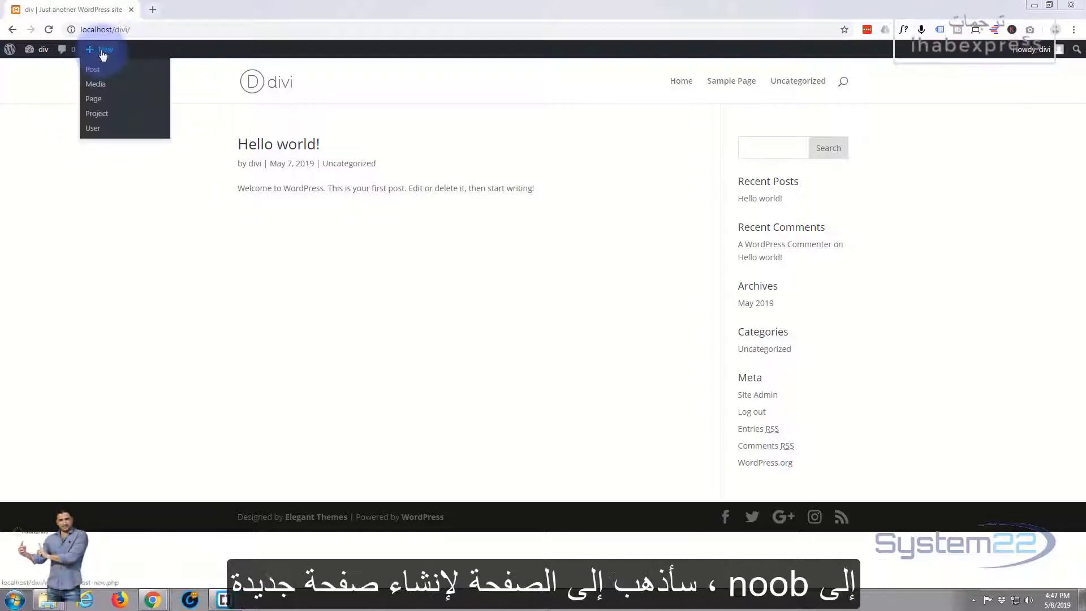
click(95, 101)
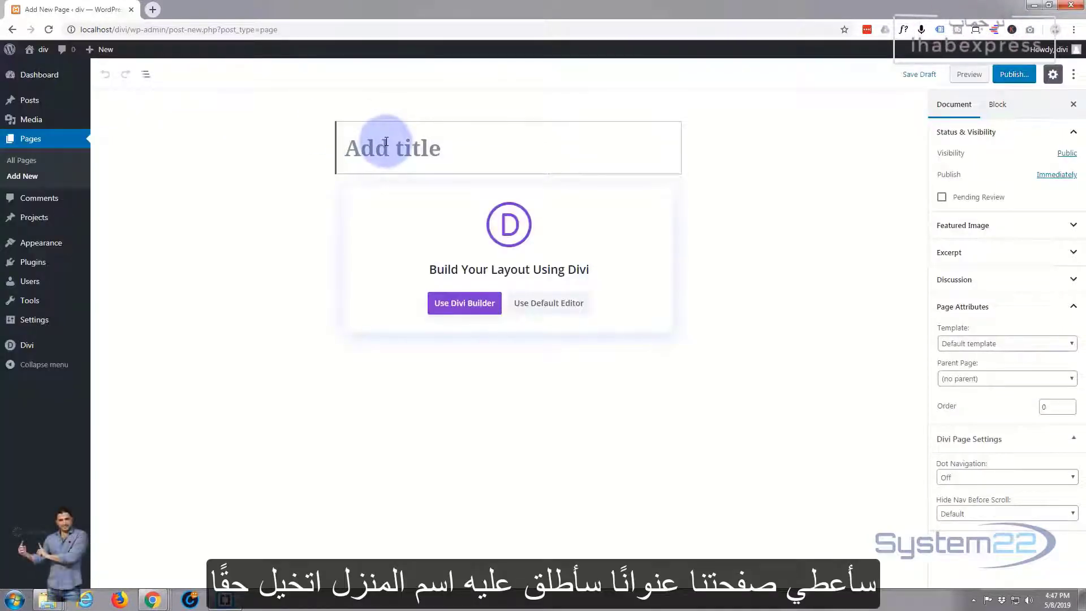
text(Home)
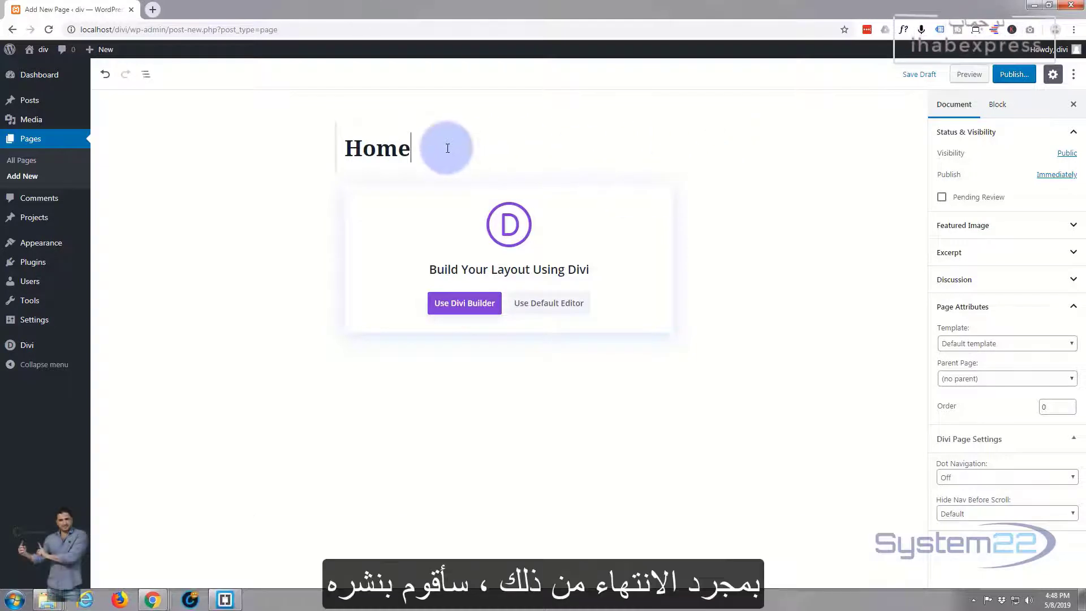
click(1018, 78)
click(1018, 78)
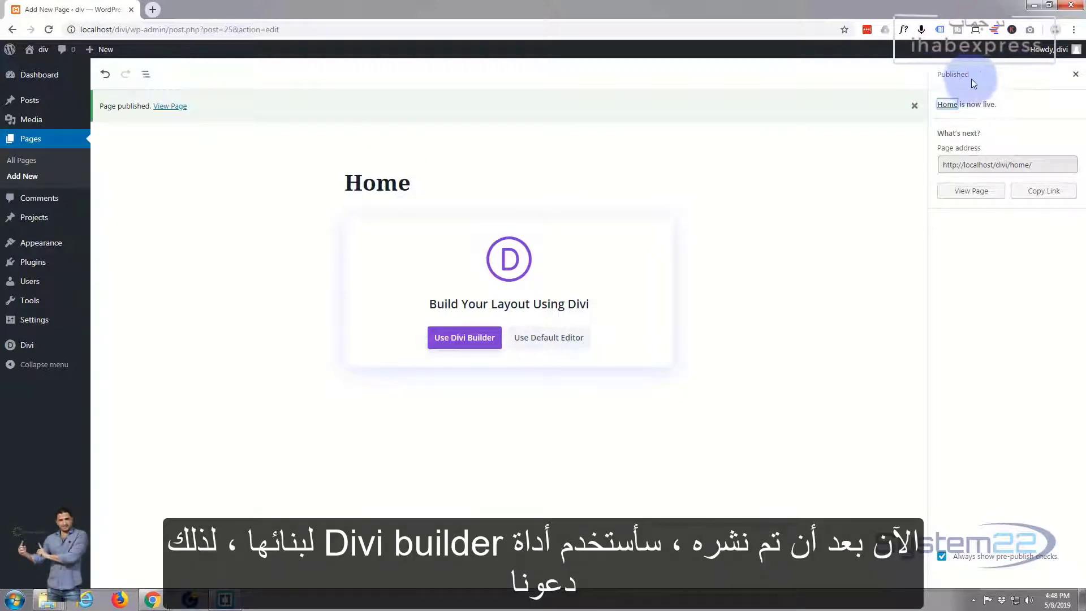
Start the Divi Builder on the Home page, browse the premade layouts and open the Agency layout pack.
click(466, 340)
click(468, 337)
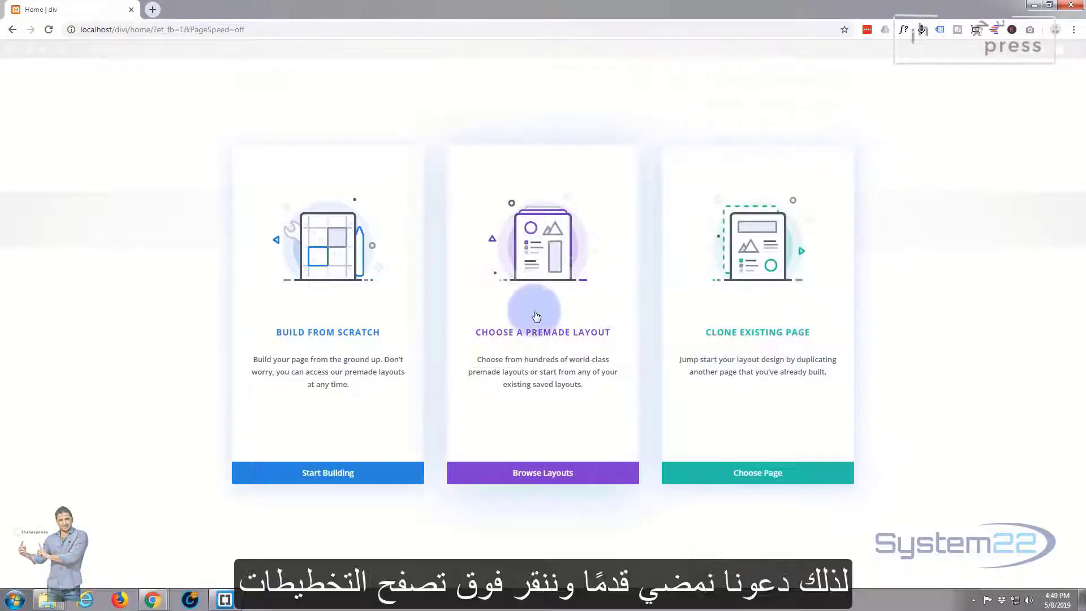
click(528, 474)
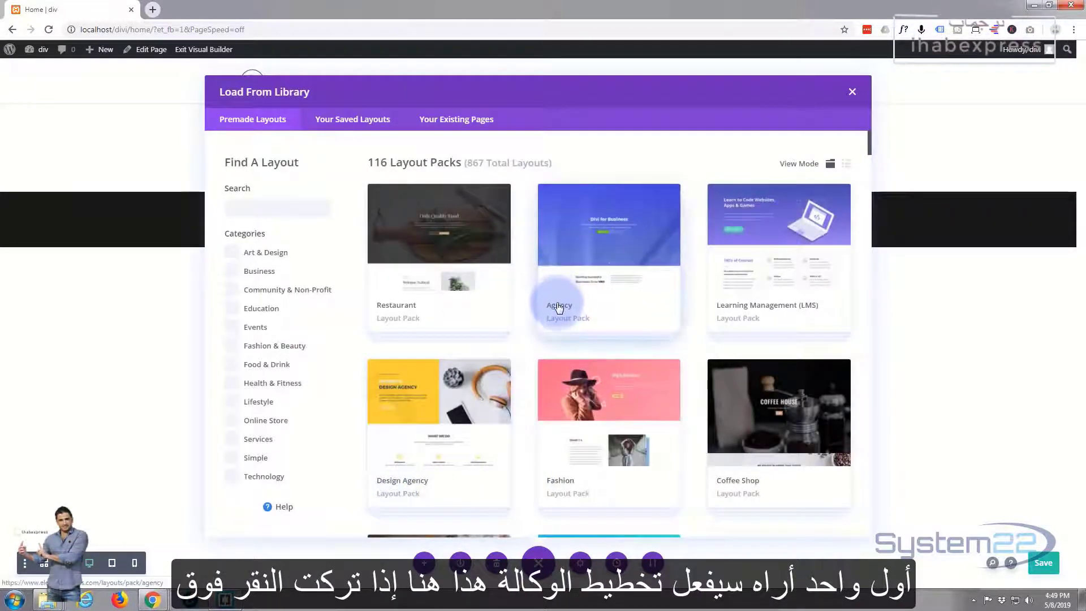
click(609, 260)
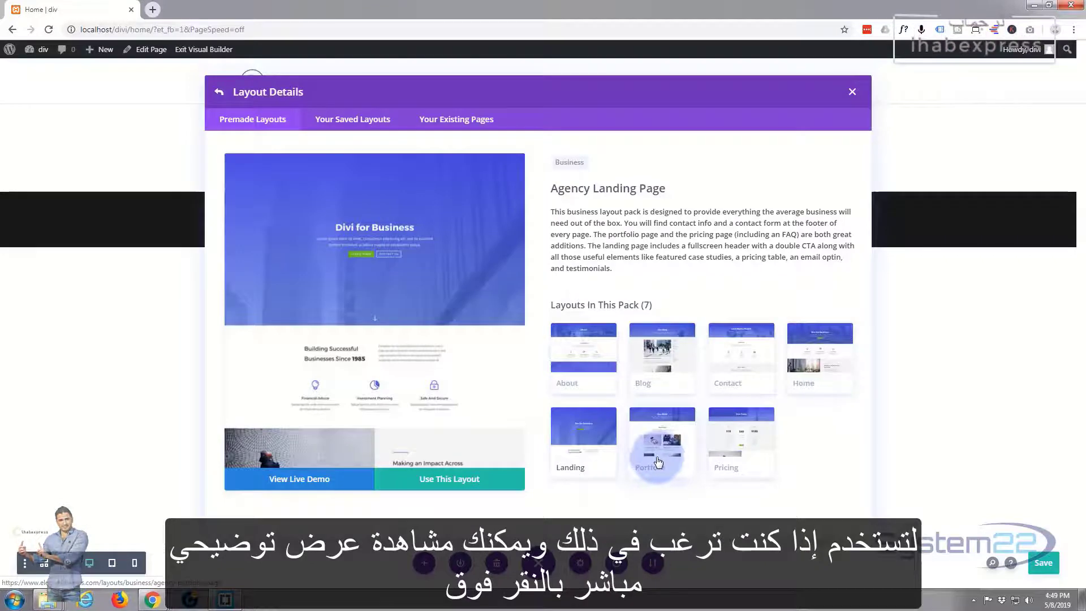
Look through the live demo of the Agency Landing Page from top to form section, and close it.
click(298, 481)
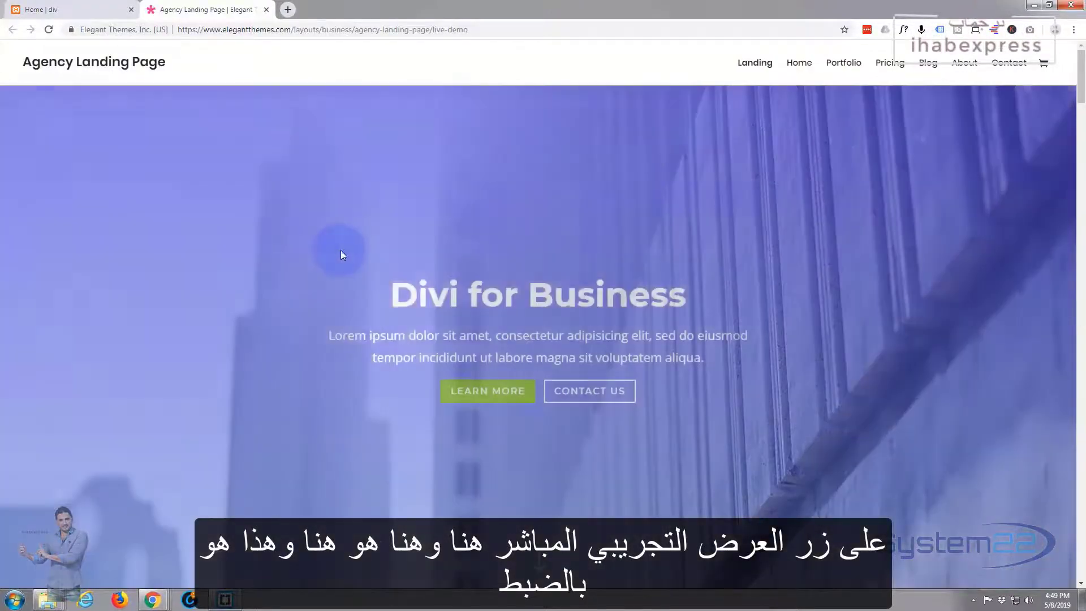
scroll(342, 252, down, 5)
scroll(341, 254, down, 13)
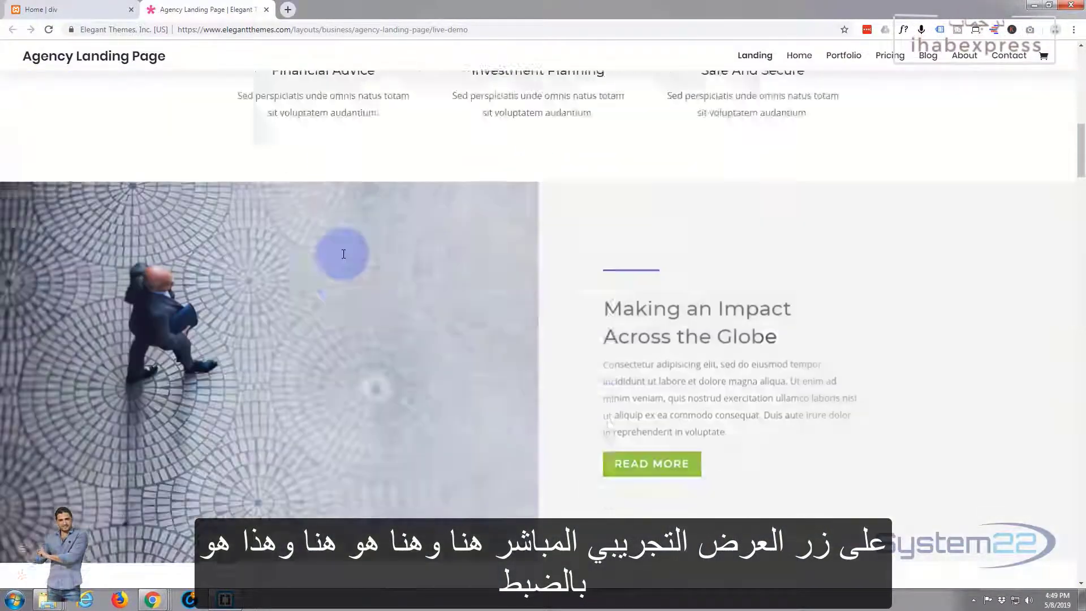
scroll(341, 259, down, 12)
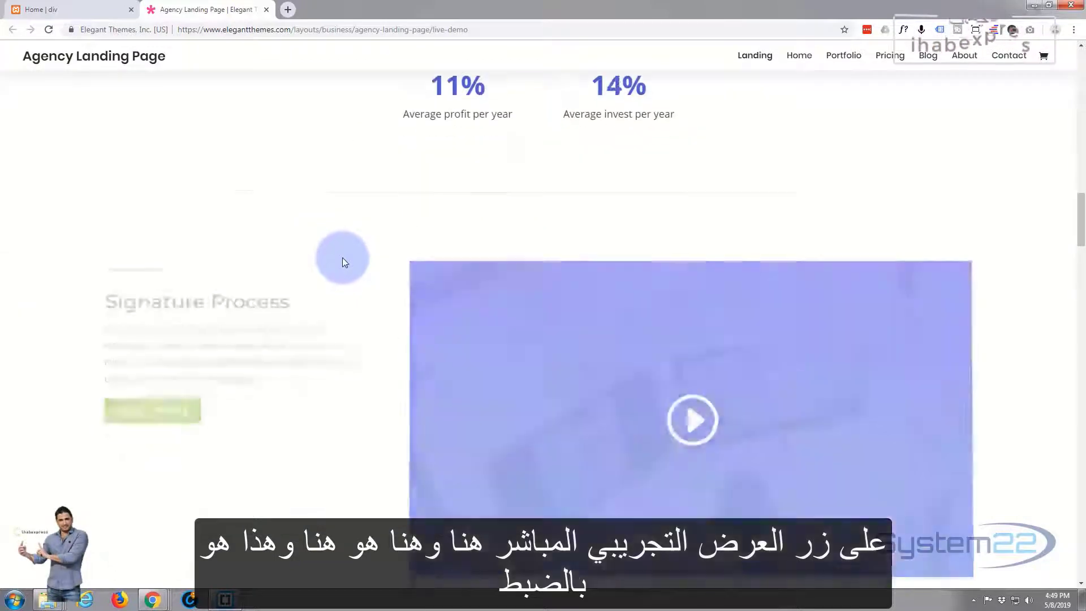
scroll(342, 259, down, 6)
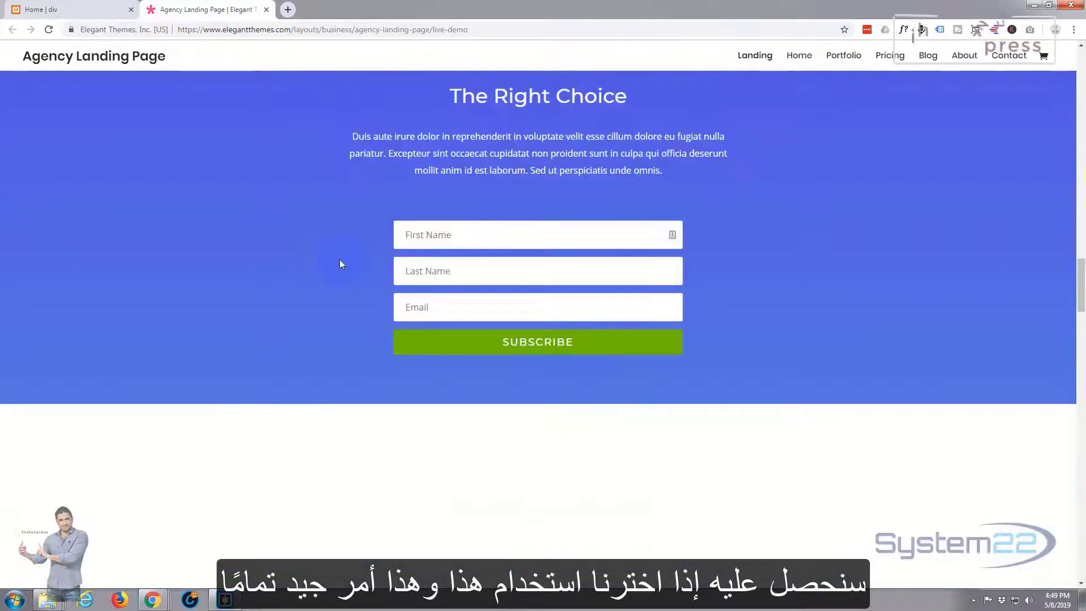
scroll(339, 260, up, 6)
scroll(340, 264, up, 16)
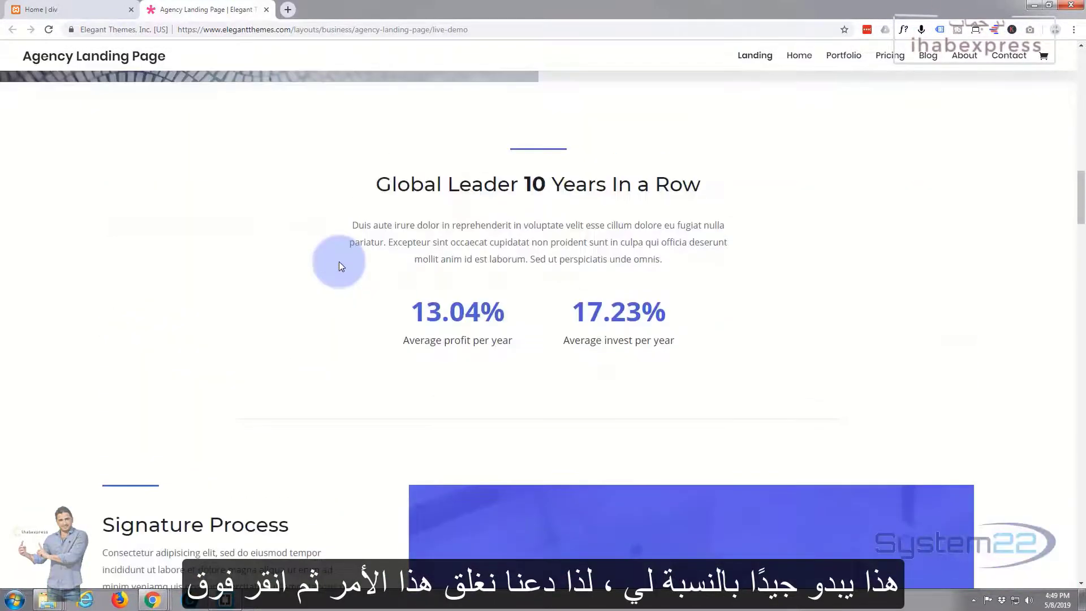
scroll(338, 261, up, 8)
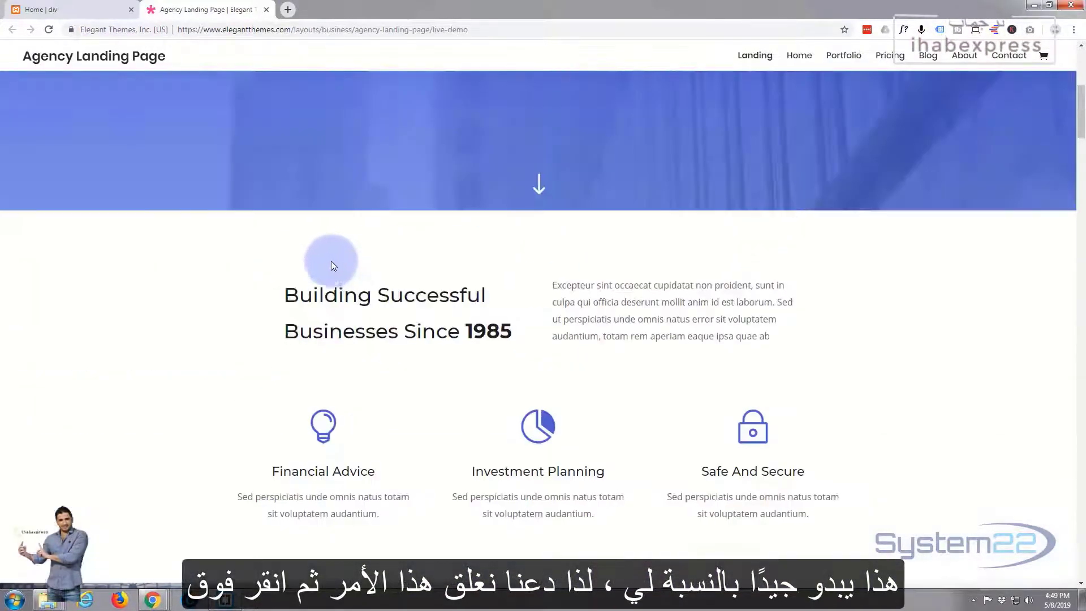
click(266, 10)
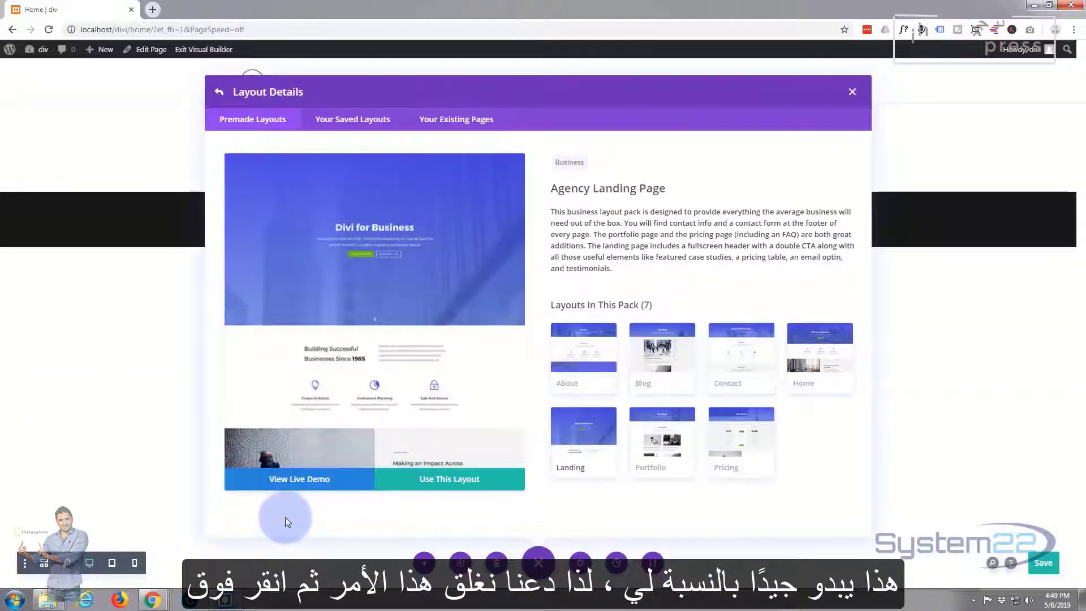
Load the Agency Landing Page layout into the Home page and look over its sections.
click(438, 482)
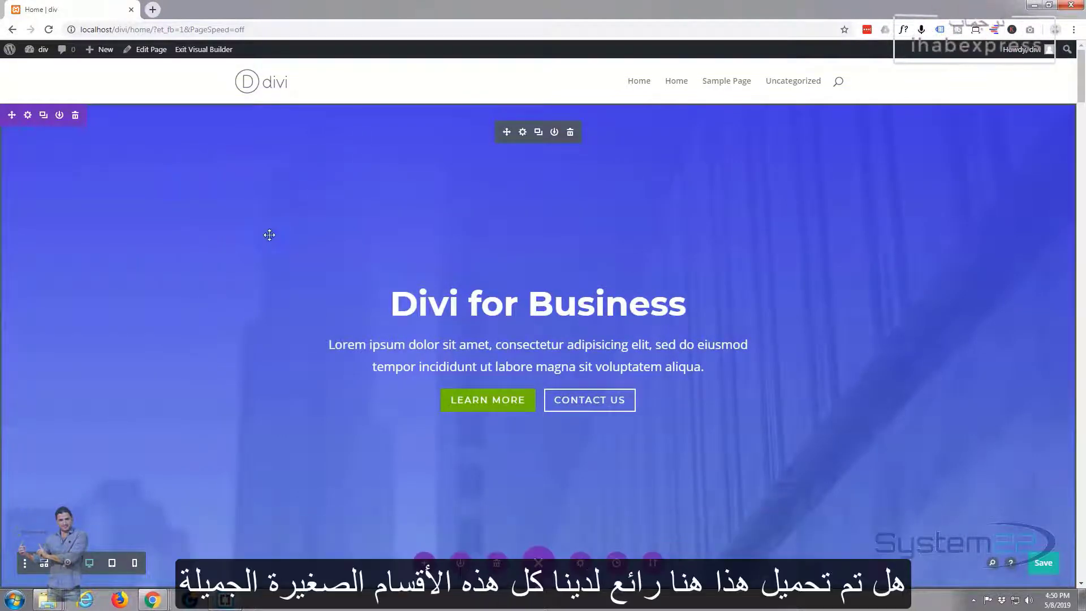
scroll(266, 235, down, 7)
scroll(269, 234, down, 11)
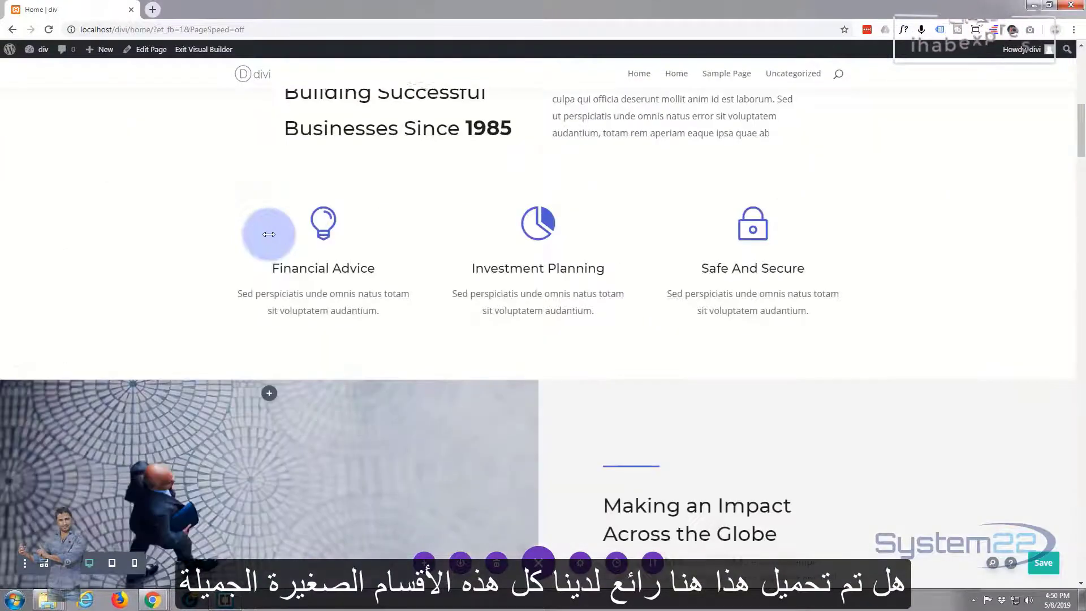
scroll(268, 234, down, 8)
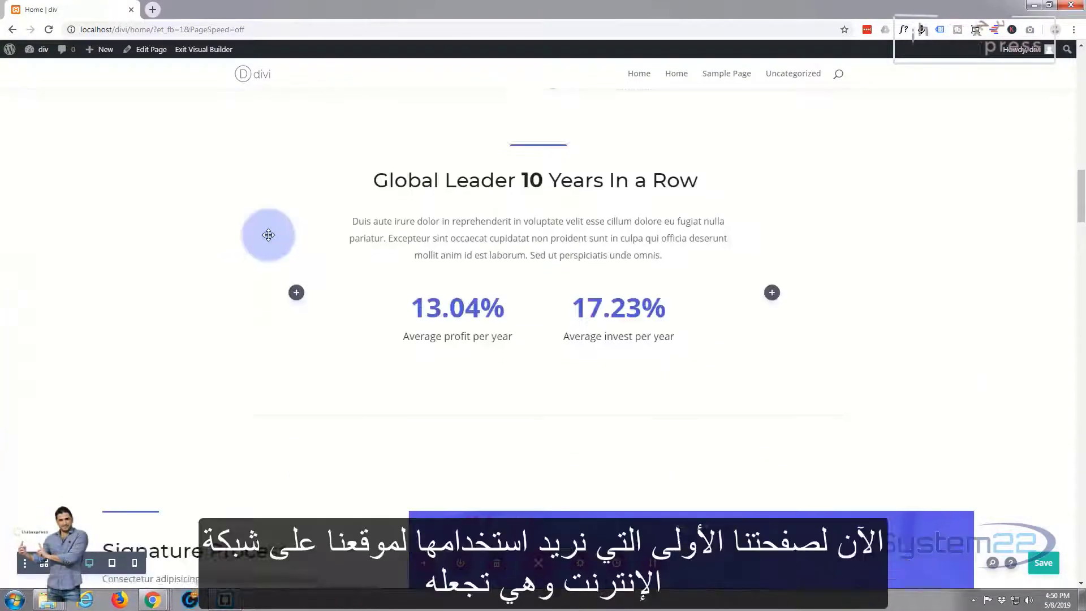
scroll(267, 234, up, 12)
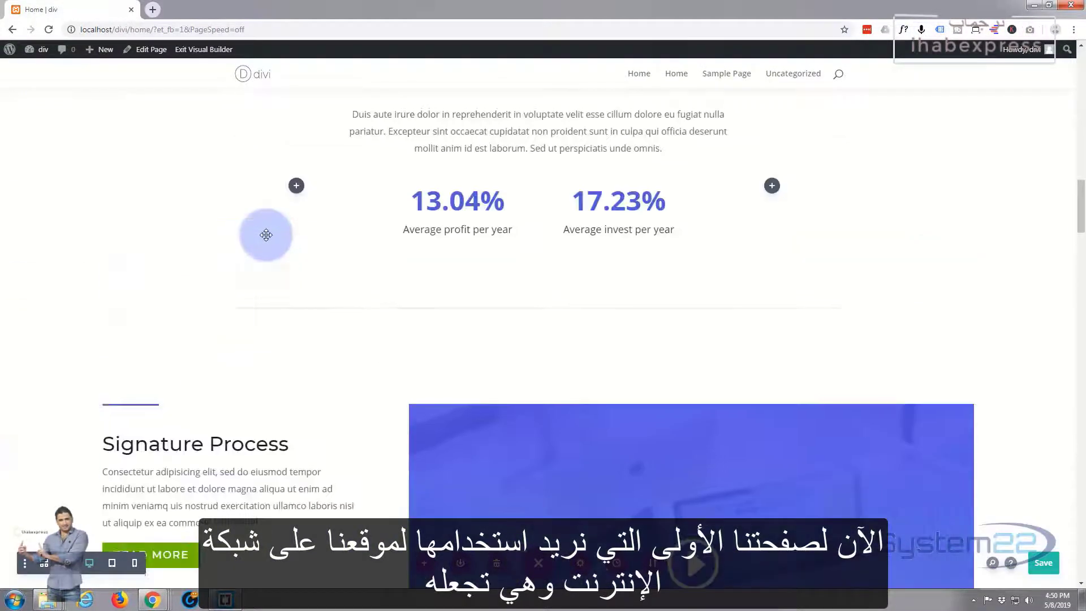
scroll(267, 235, up, 8)
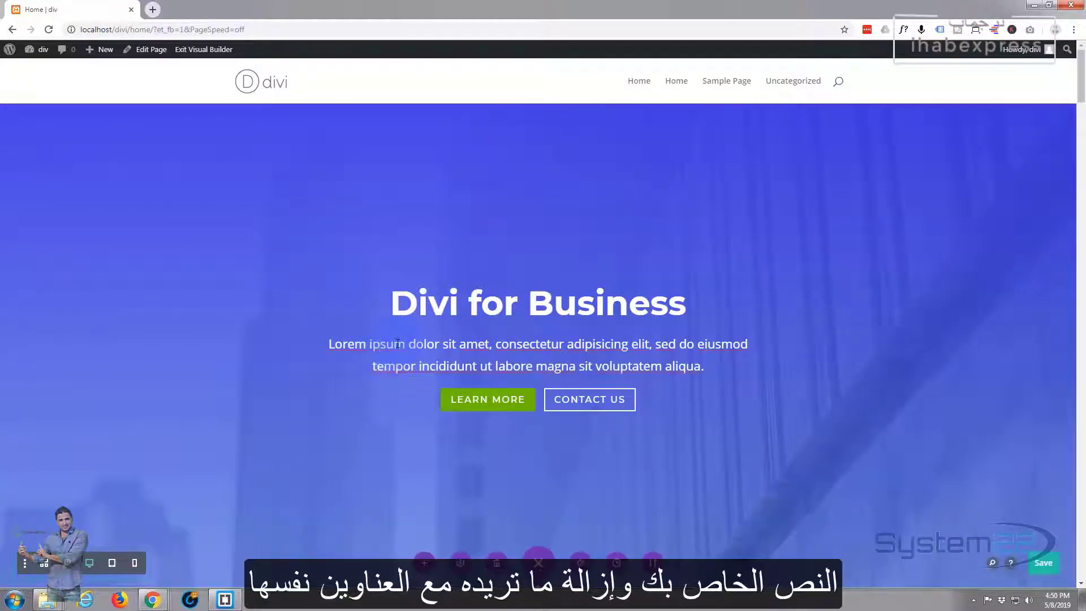
Insert repeated "th" filler letters into "ipsum" in the header's intro text and replace the header title with "My New Website".
text(ththththththt)
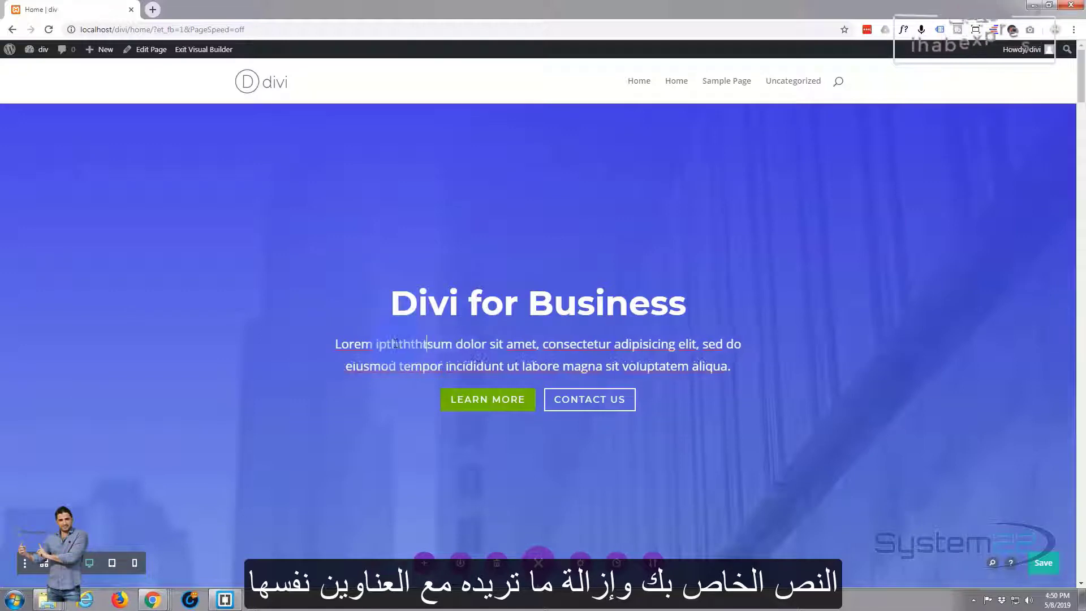
click(396, 306)
drag(394, 299, 713, 295)
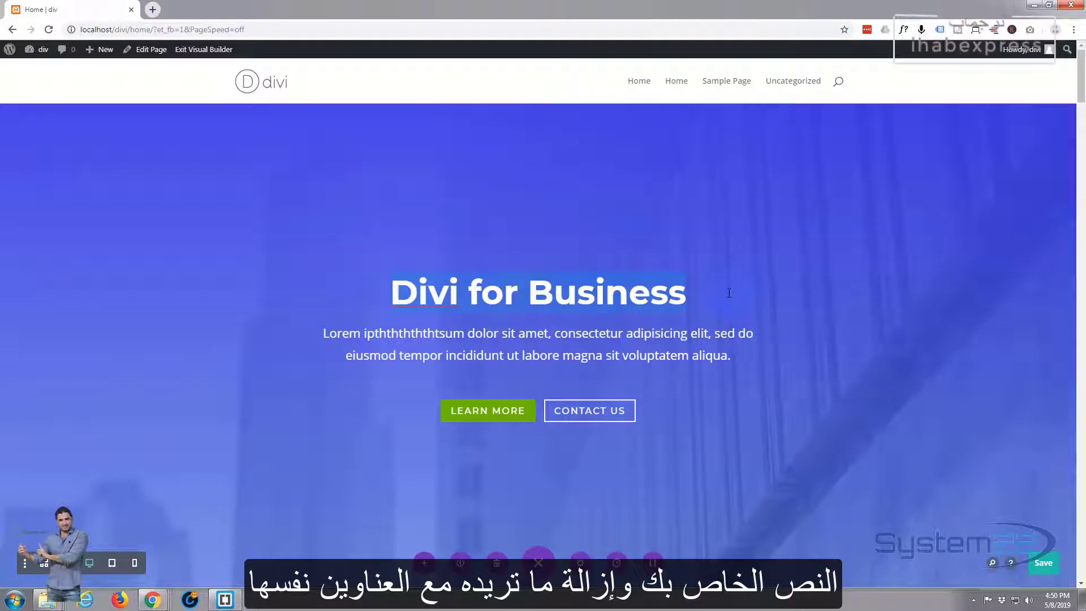
text(M)
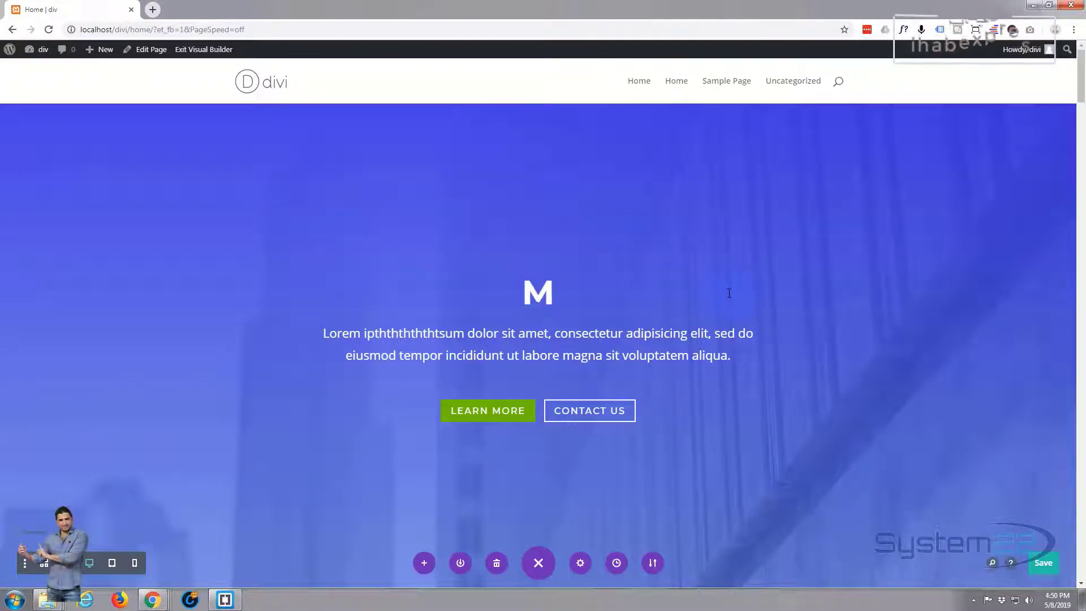
text(y New )
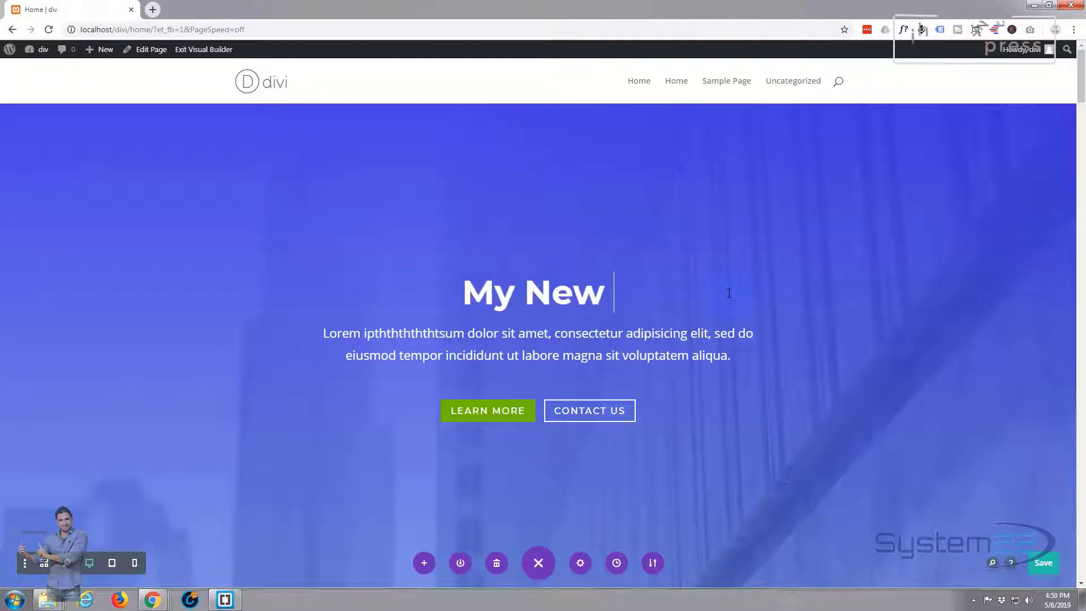
text(Websit)
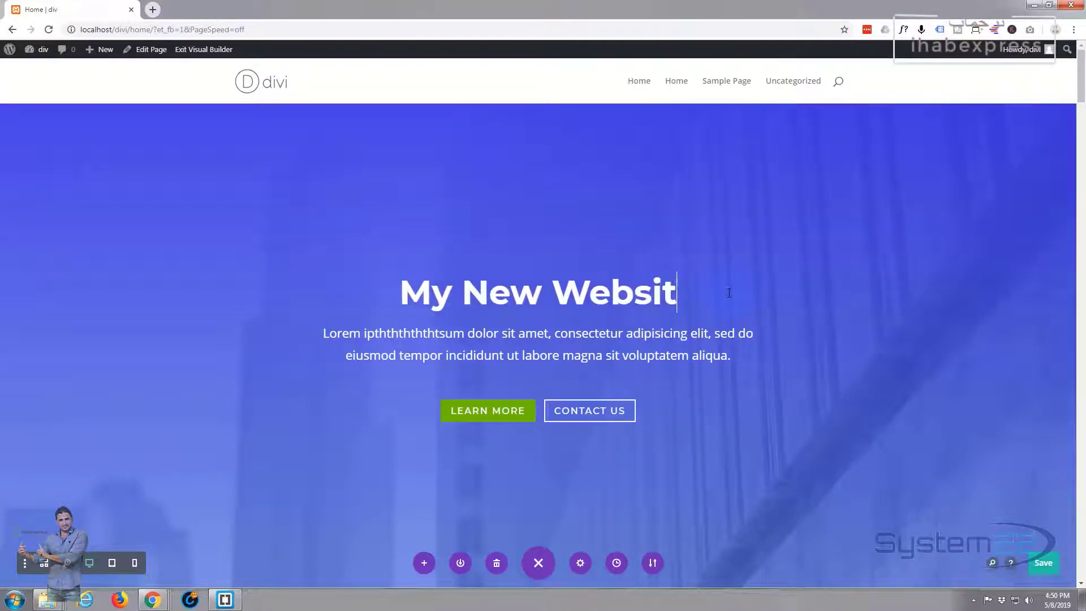
text(e)
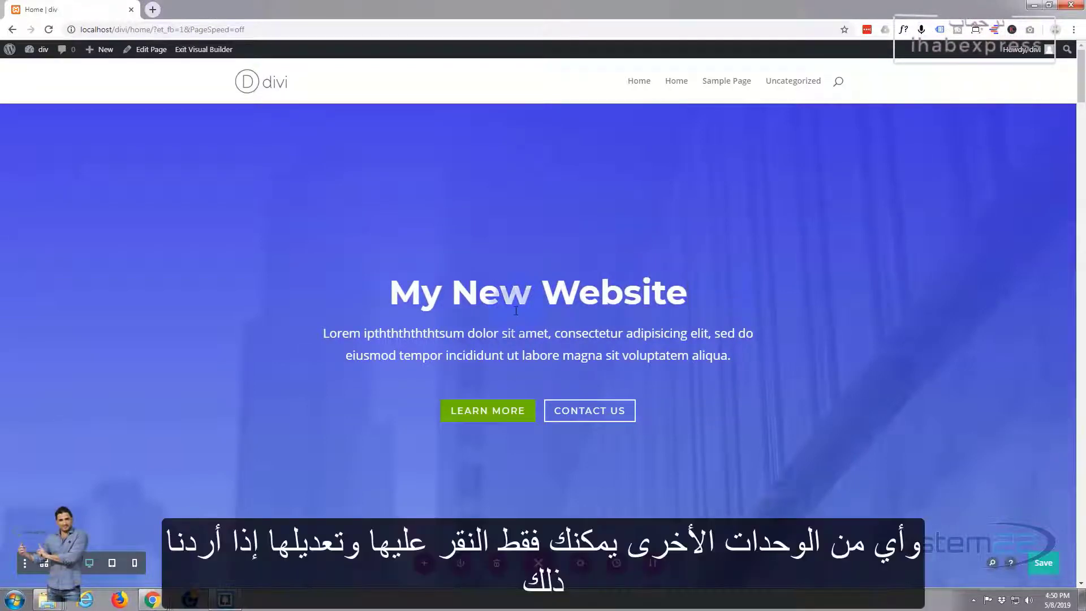
Open the fullwidth header module's settings to view its content options, and close them without changes.
scroll(500, 350, down, 2)
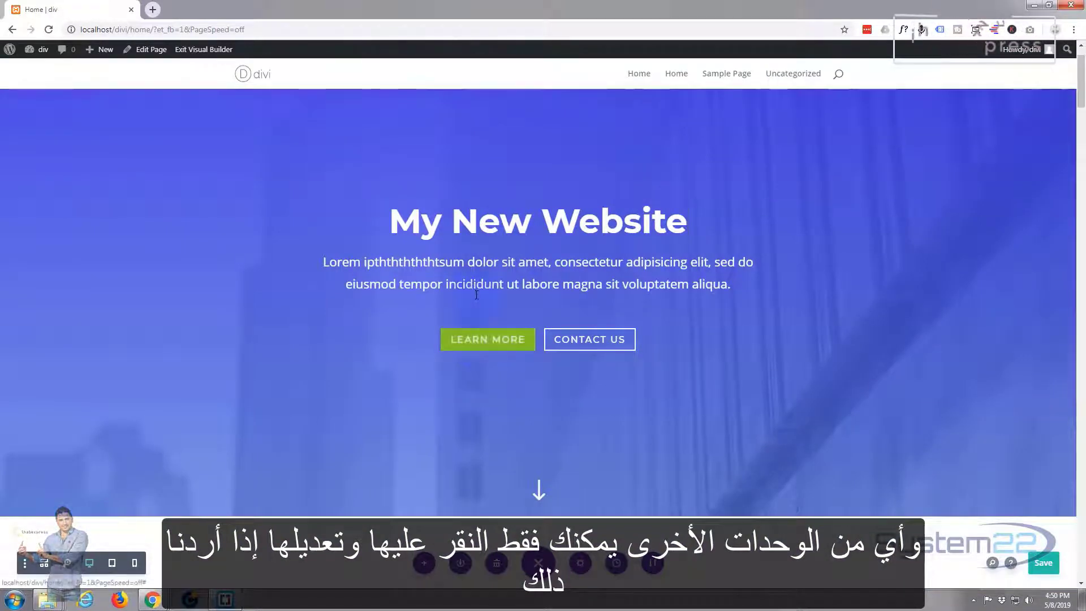
scroll(274, 242, up, 2)
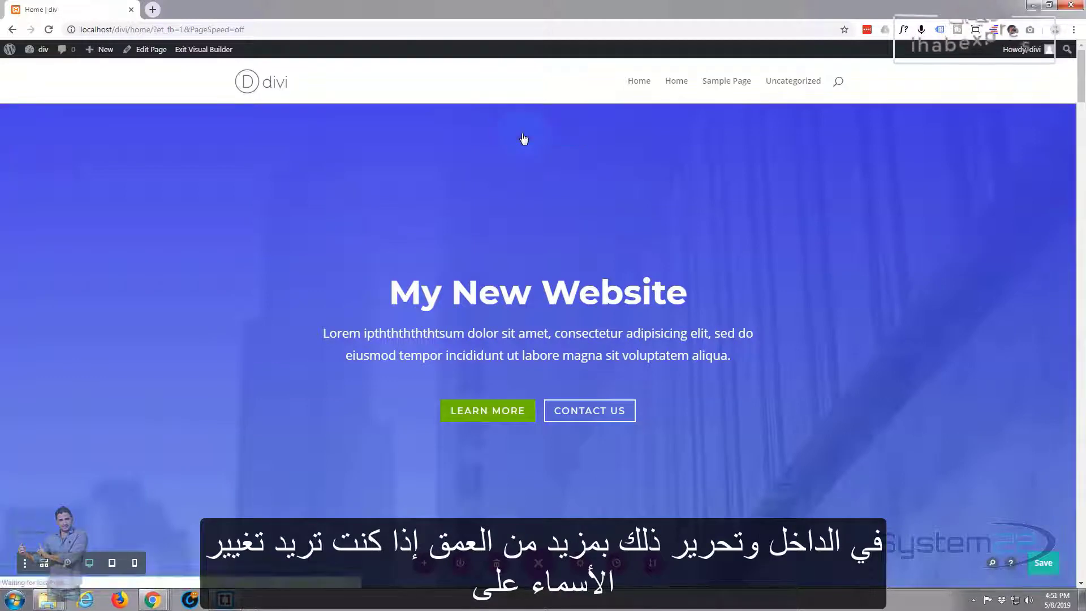
click(523, 132)
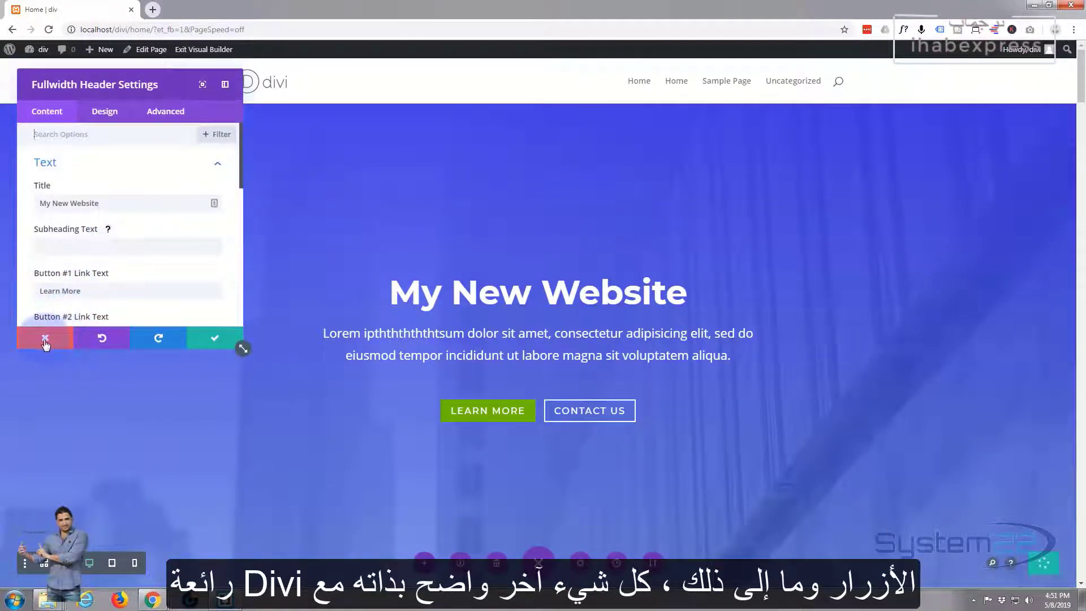
click(66, 344)
View the text settings of the "Building Successful Businesses Since 1985" module and discard them without changes.
scroll(125, 345, down, 3)
scroll(126, 345, down, 2)
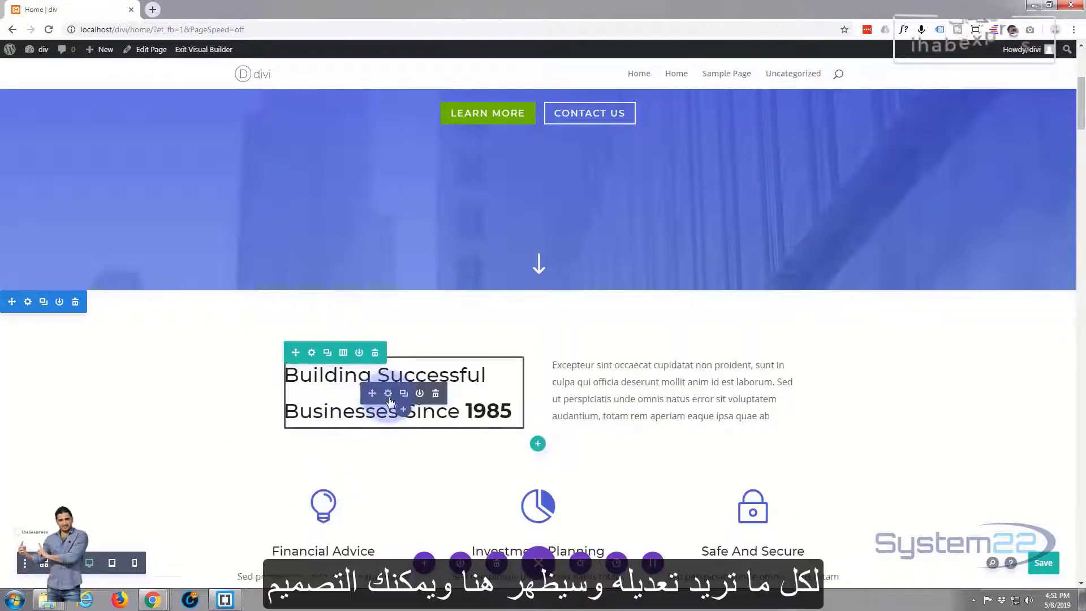
click(388, 394)
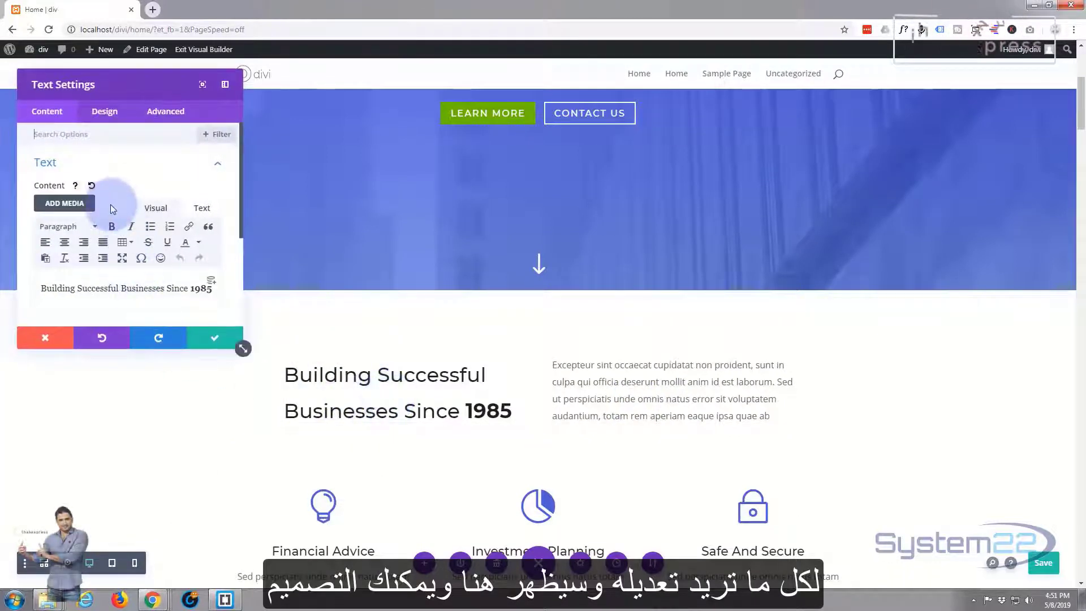
scroll(112, 205, down, 2)
scroll(111, 205, up, 2)
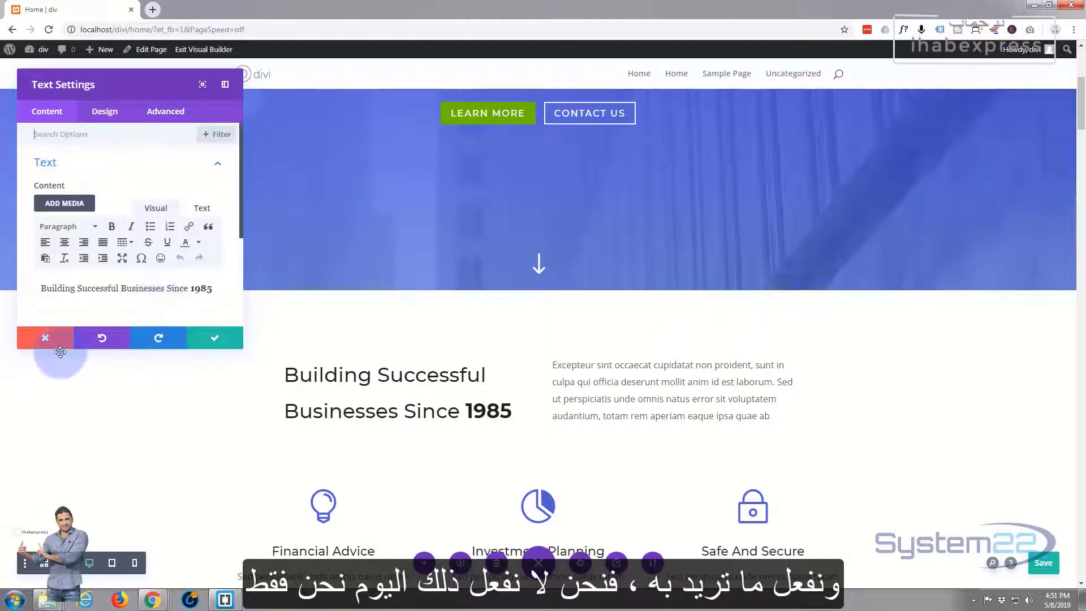
click(45, 341)
Save the Home page layout in the visual builder.
scroll(170, 435, up, 5)
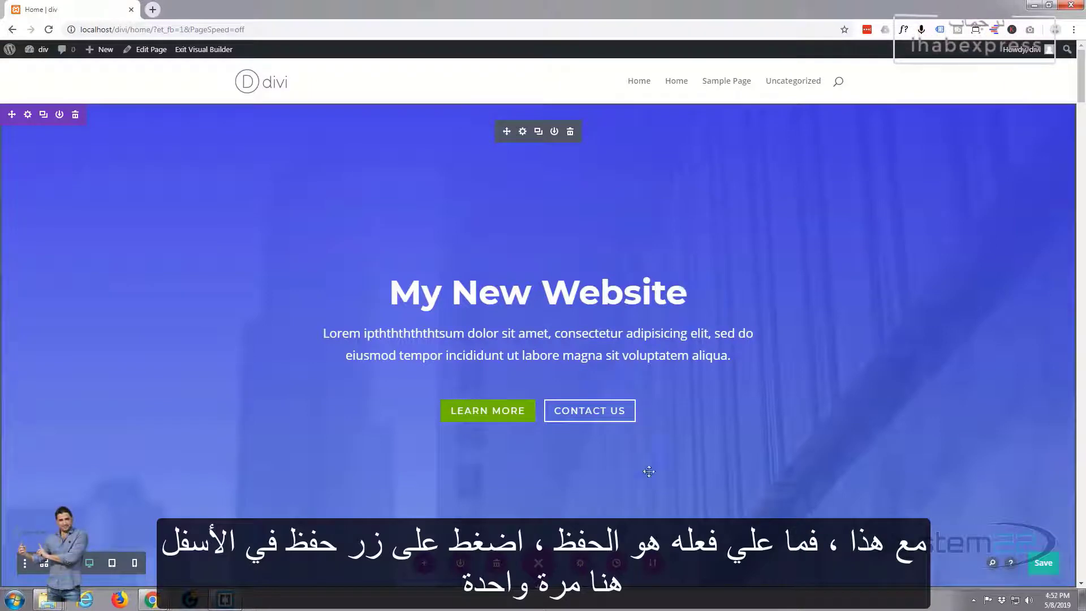
click(1043, 564)
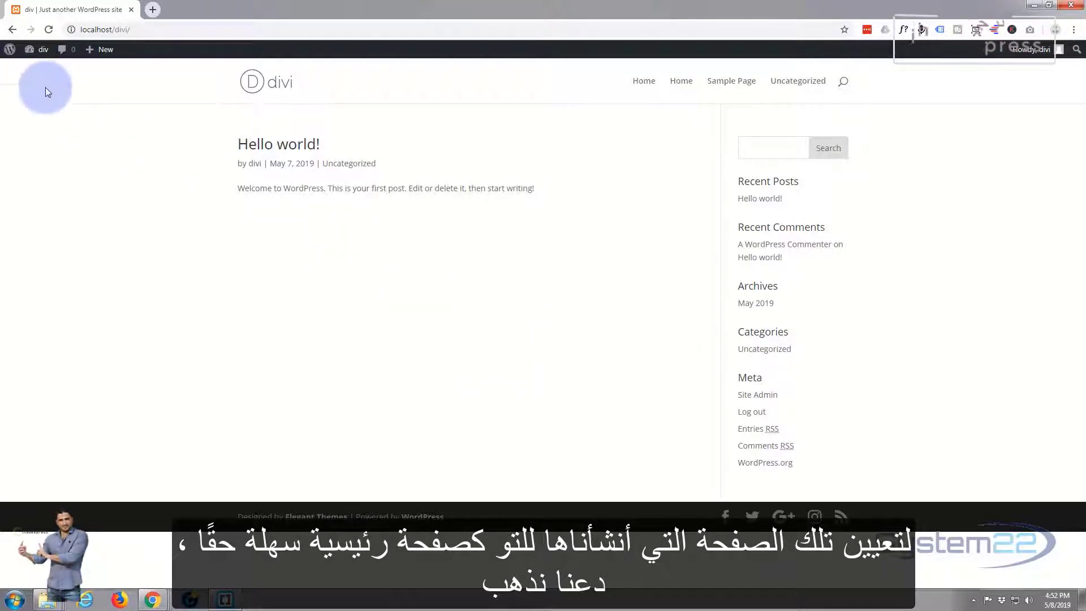
In the Theme Customizer's Homepage Settings, make the homepage display a static page and choose Home as that page.
mouse_move(29, 54)
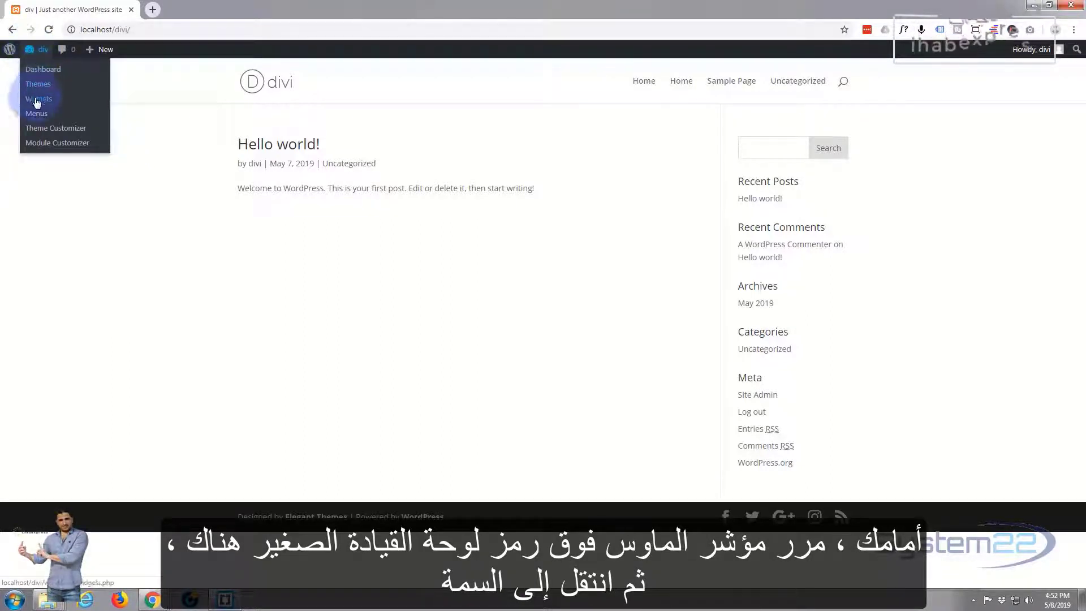
click(44, 133)
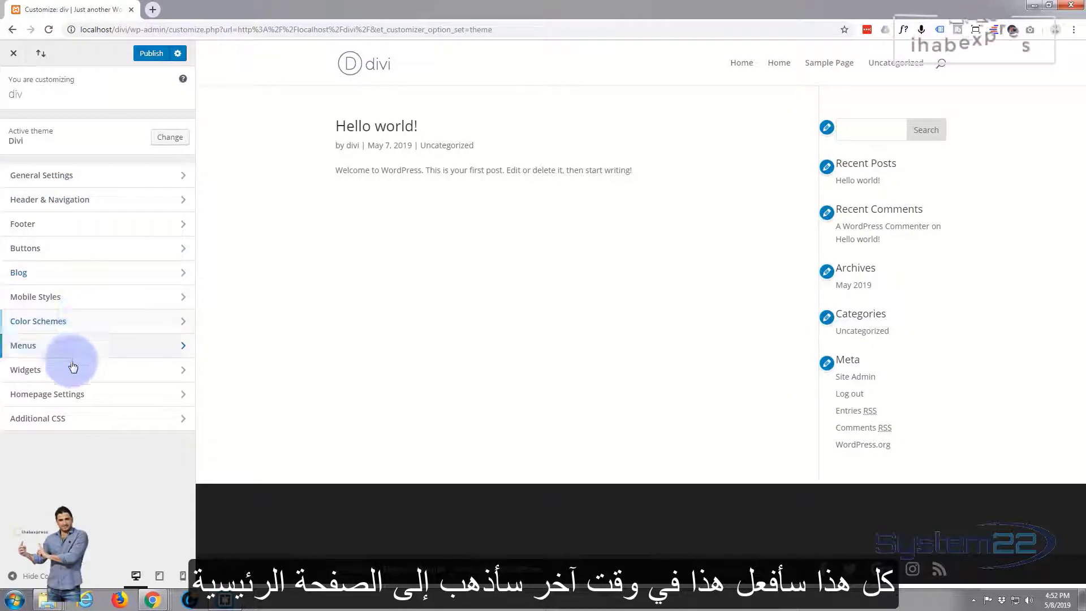
click(74, 401)
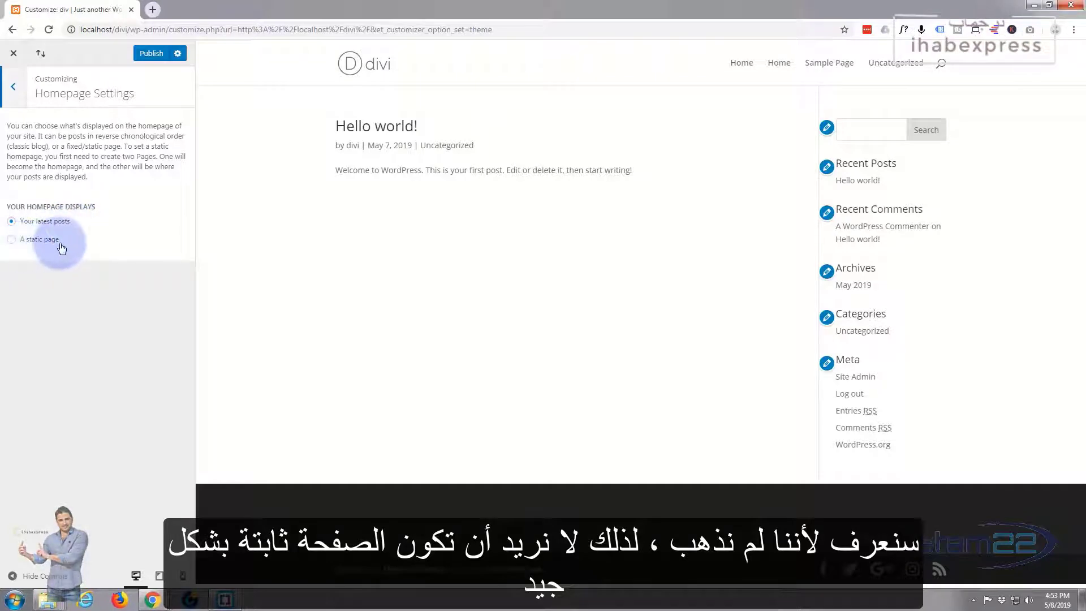
click(11, 241)
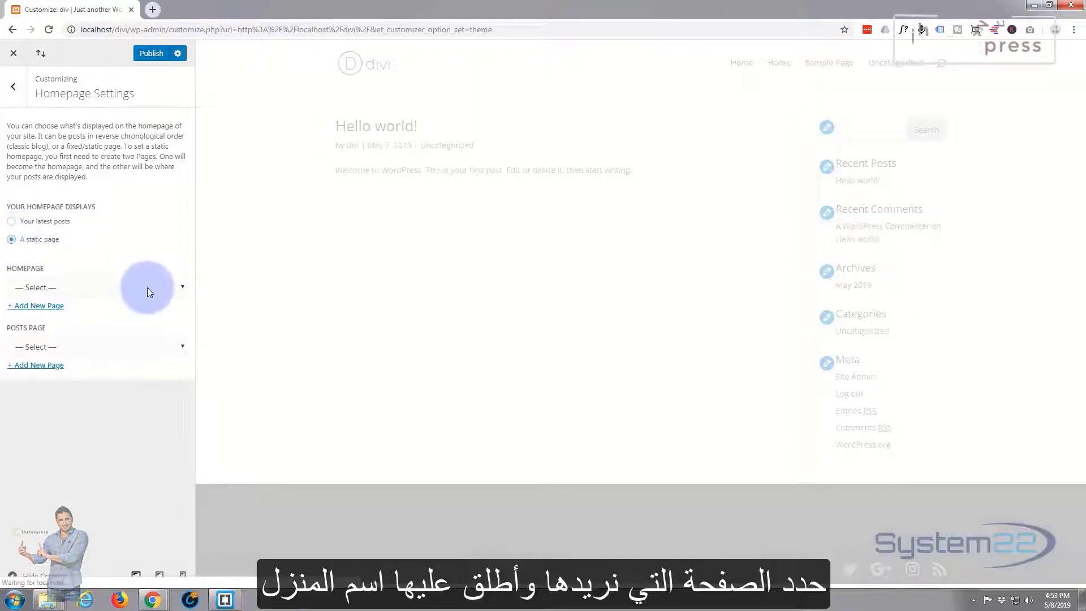
click(181, 287)
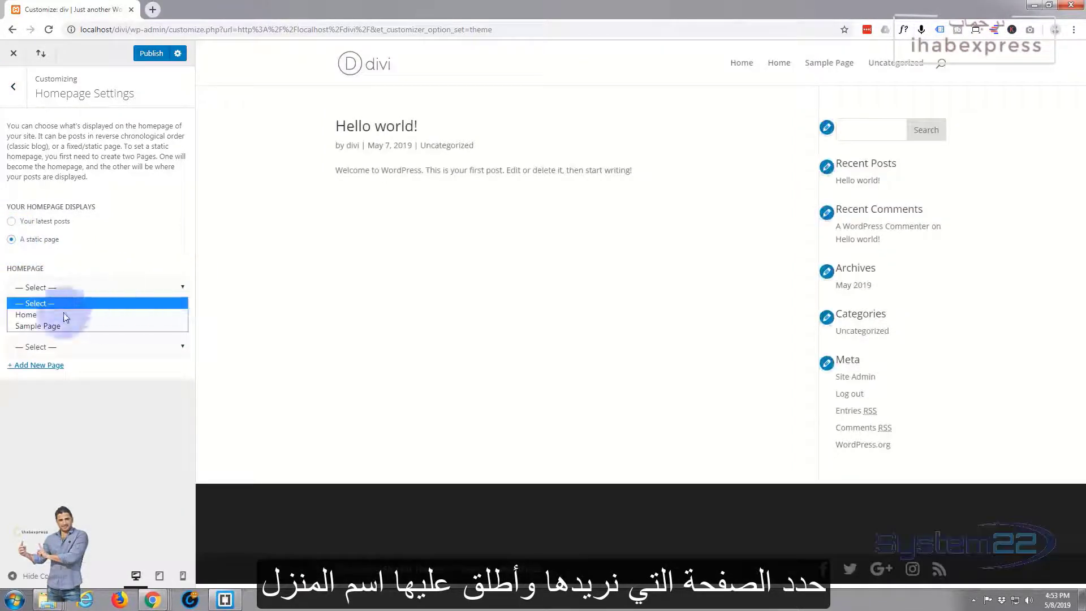
click(30, 316)
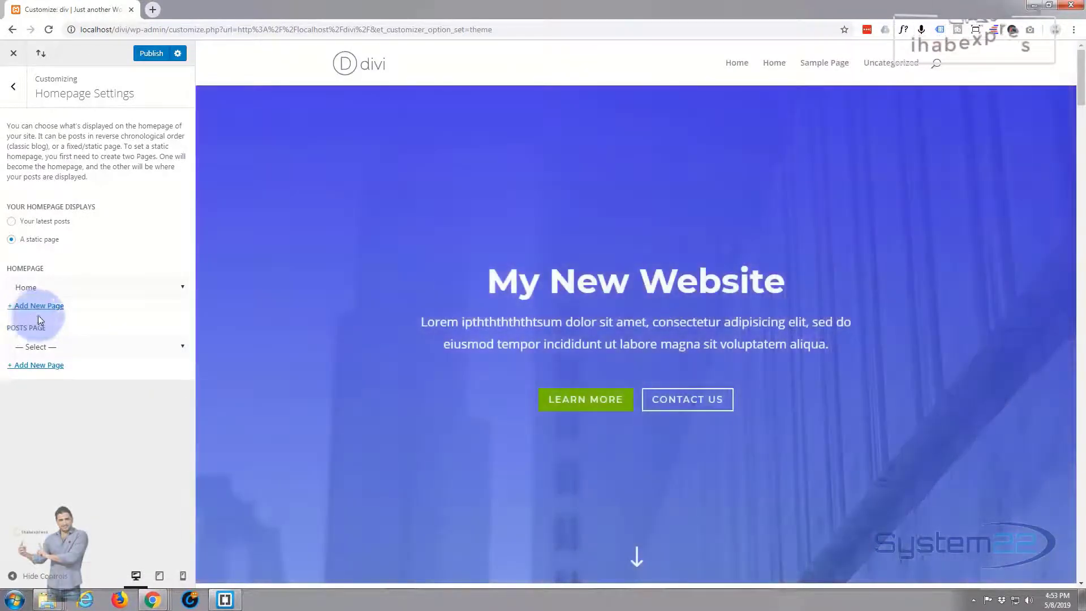
Check the Home page in the customizer preview, publish the homepage change and close the customizer.
scroll(358, 243, down, 15)
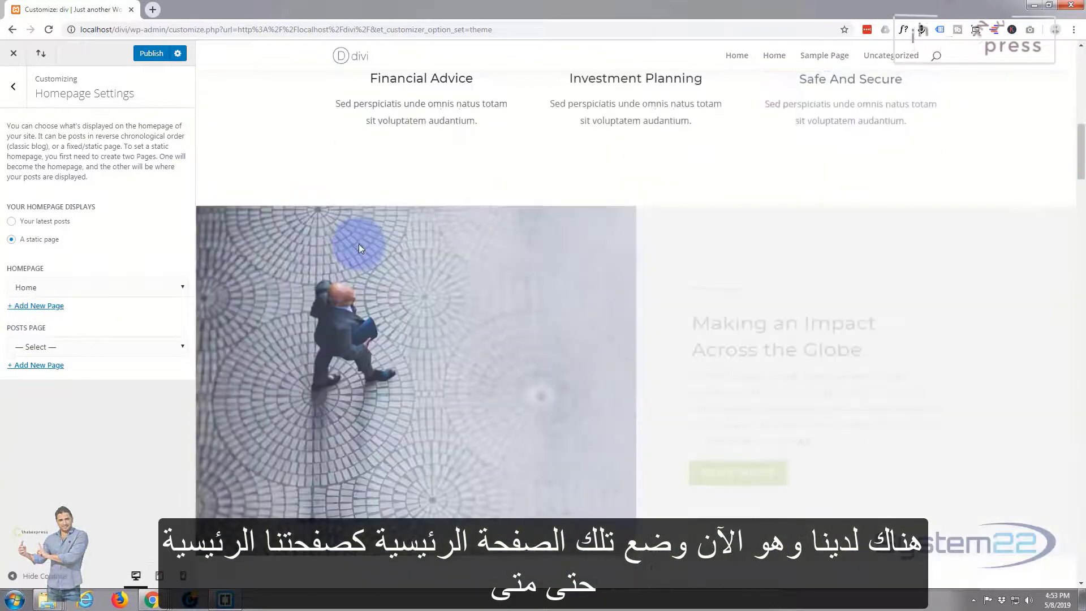
scroll(358, 244, up, 15)
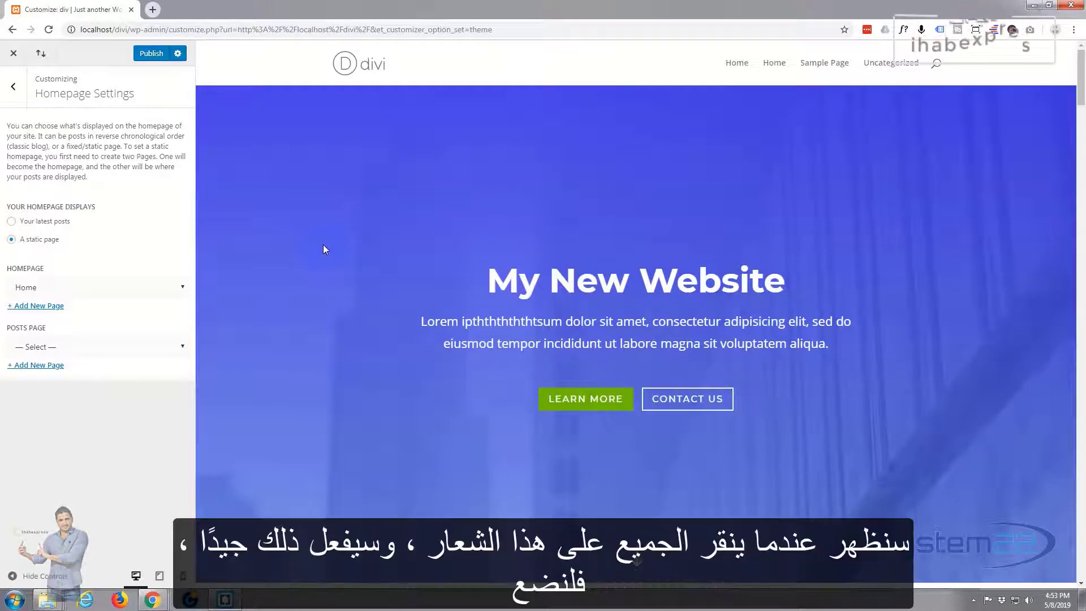
click(343, 67)
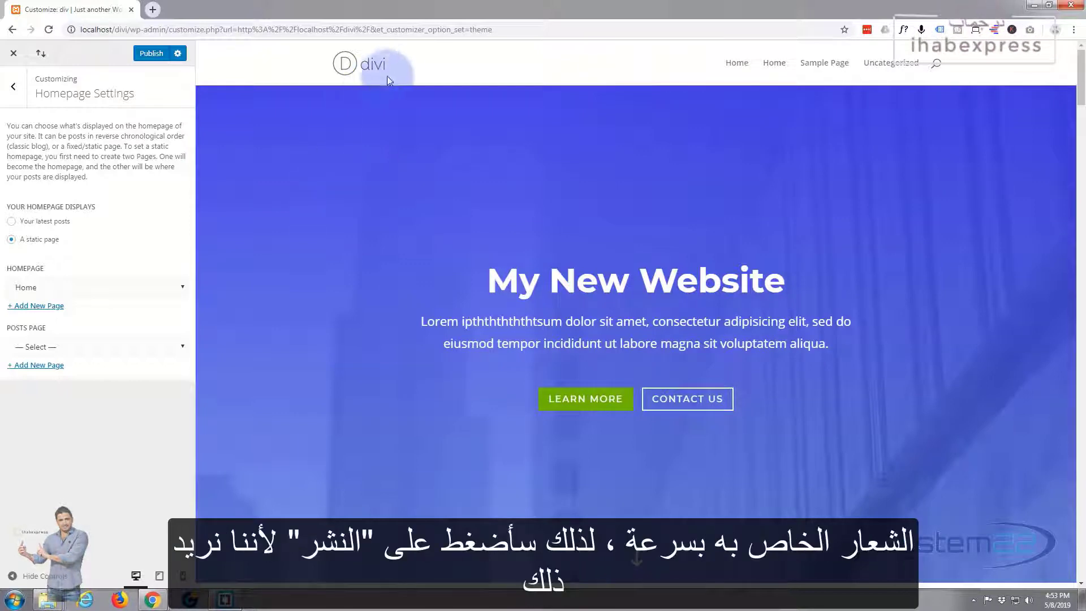
click(151, 54)
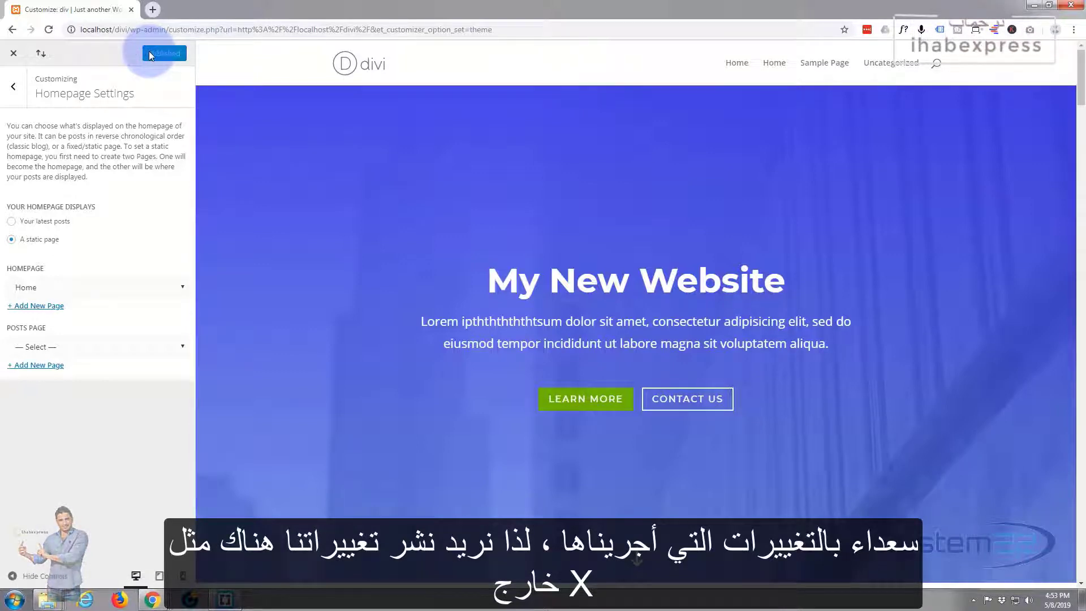
click(15, 57)
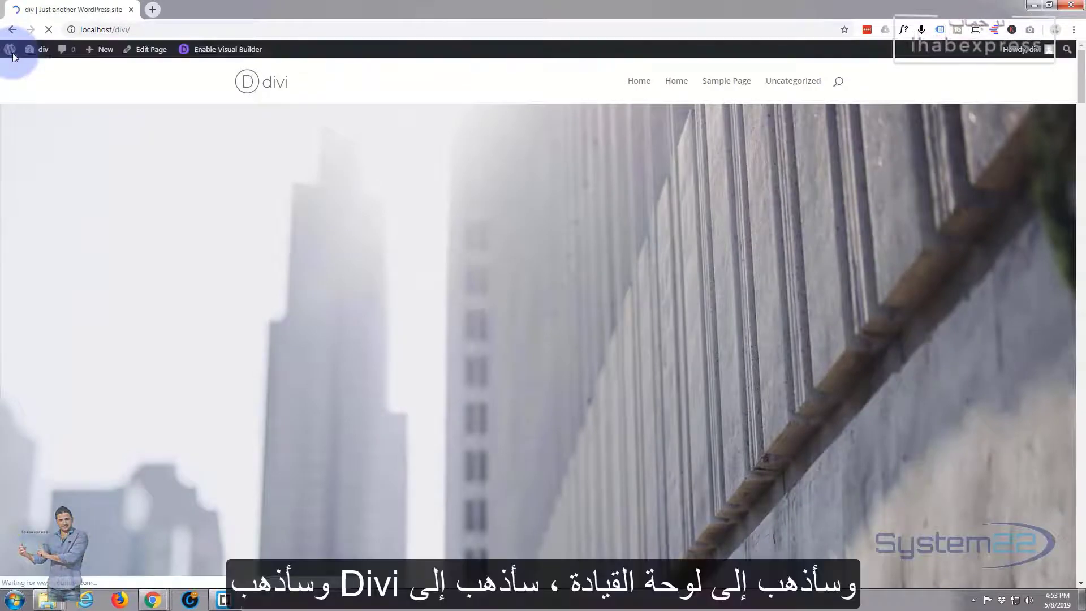
Upload mynewsitelogo.png as the site logo in Divi's Theme Options and save the changes.
mouse_move(28, 52)
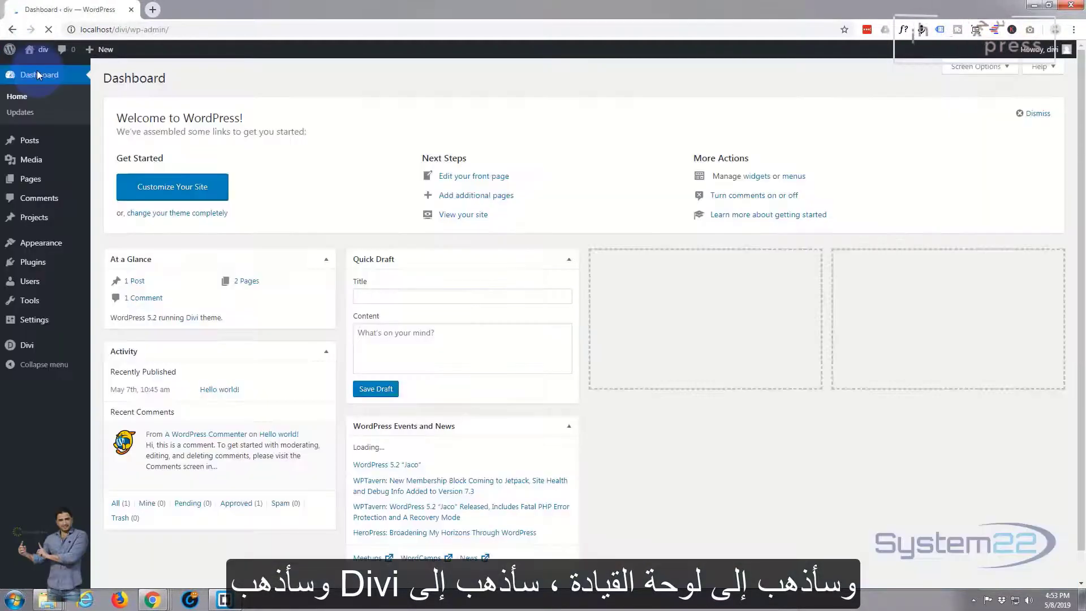
mouse_move(32, 352)
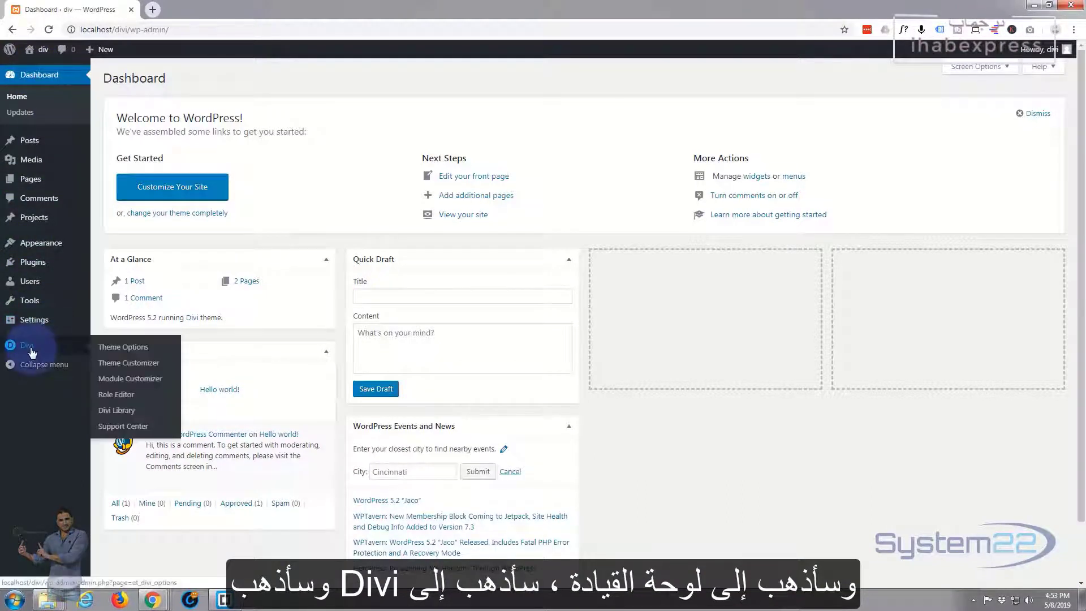
click(129, 352)
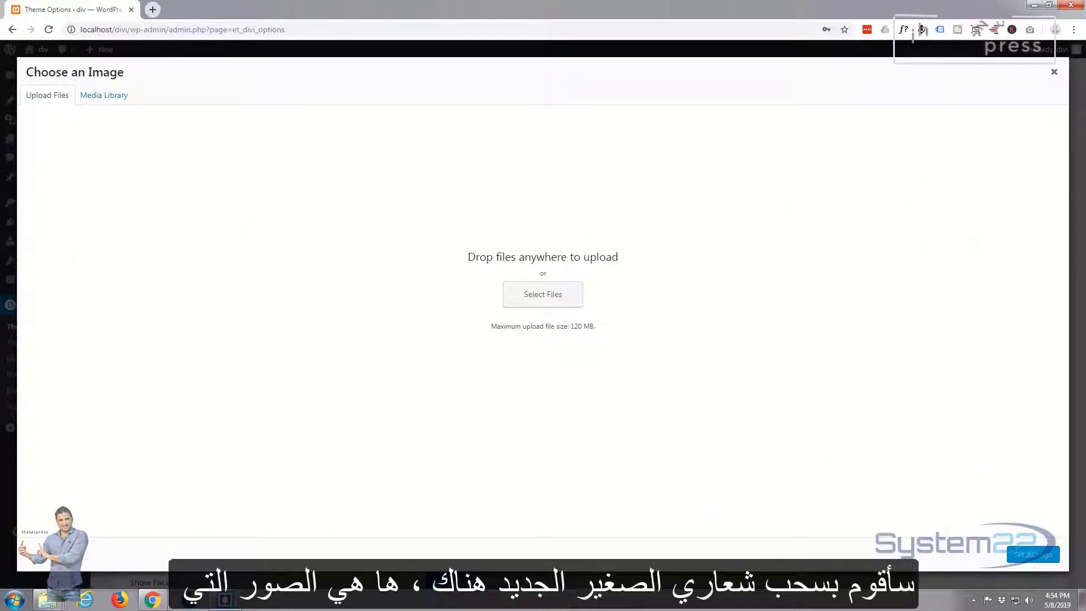
drag(5, 170, 334, 206)
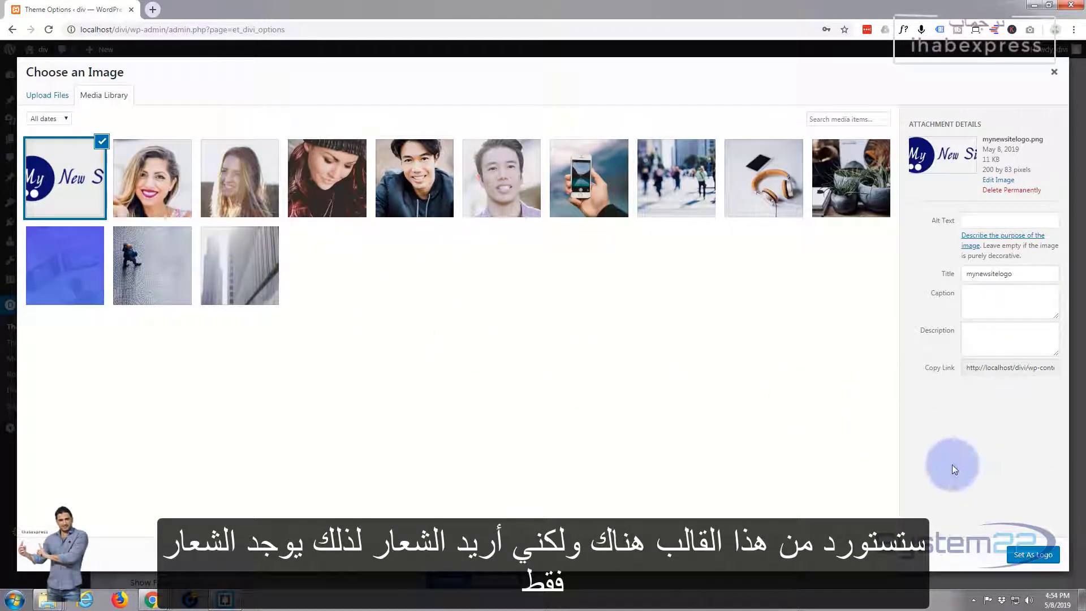
click(79, 184)
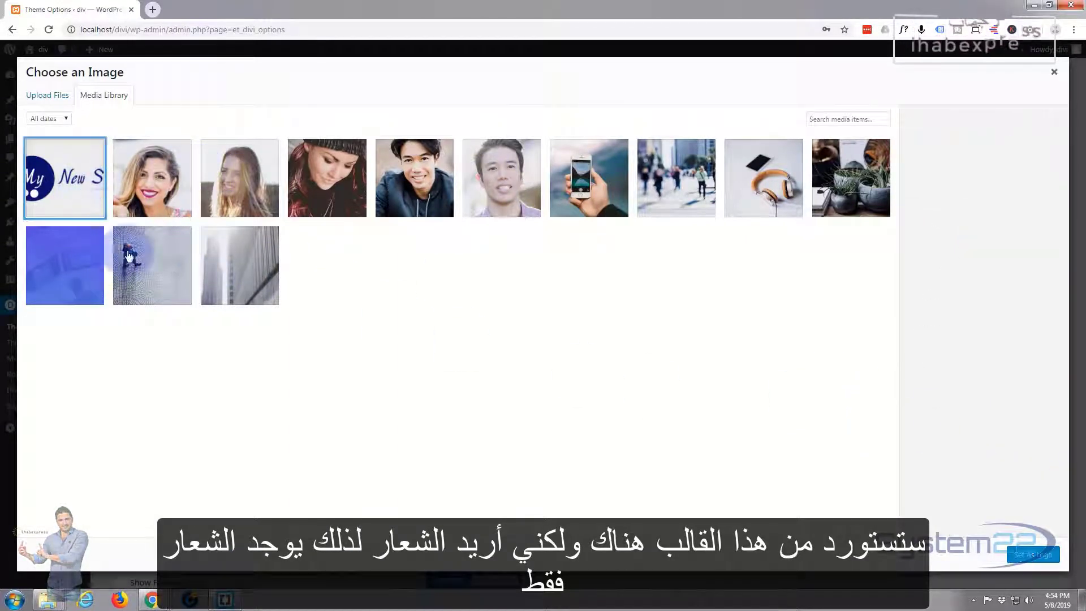
click(67, 180)
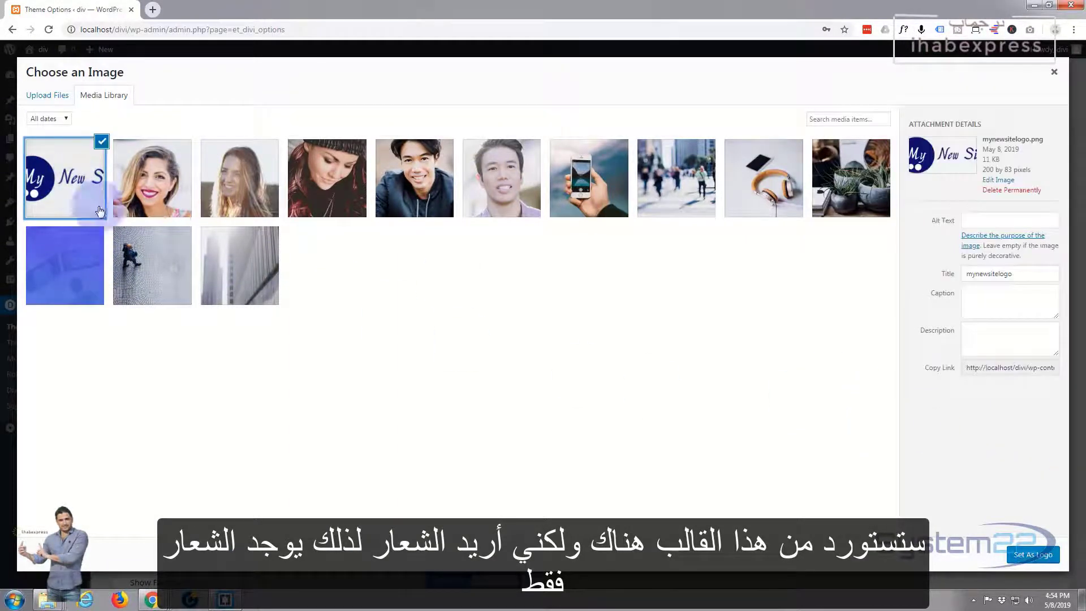
click(1047, 557)
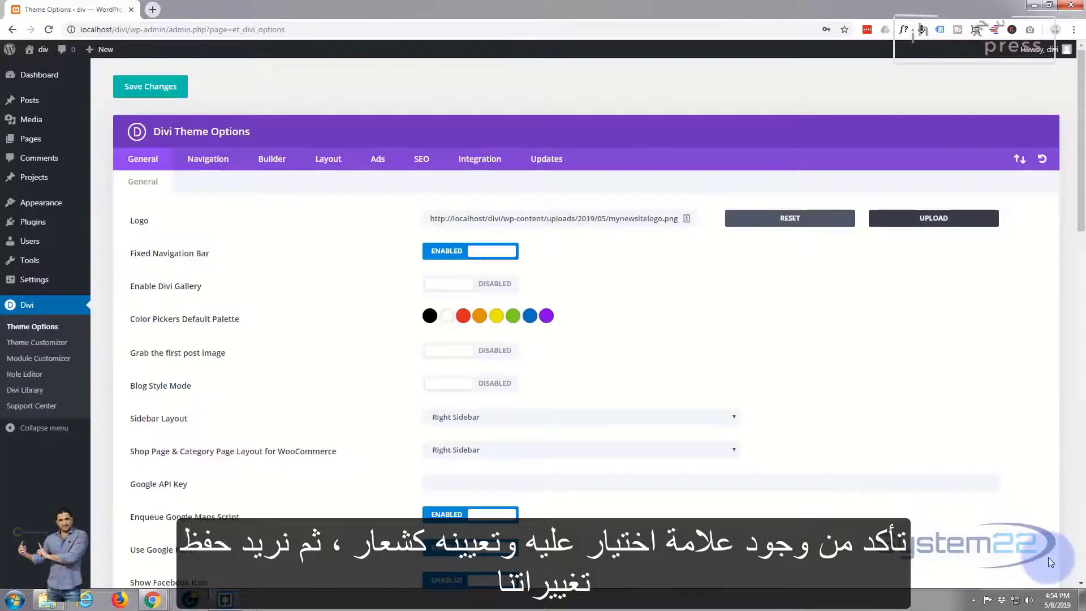
click(136, 87)
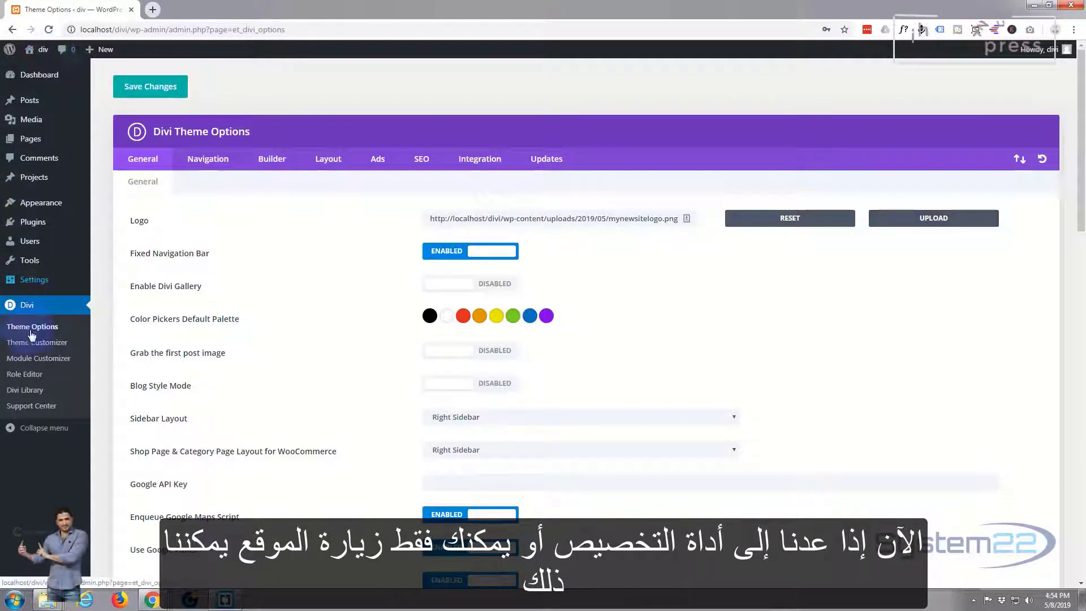
In the Theme Customizer's Primary Menu Bar settings, set the logo max height to 86.
click(34, 351)
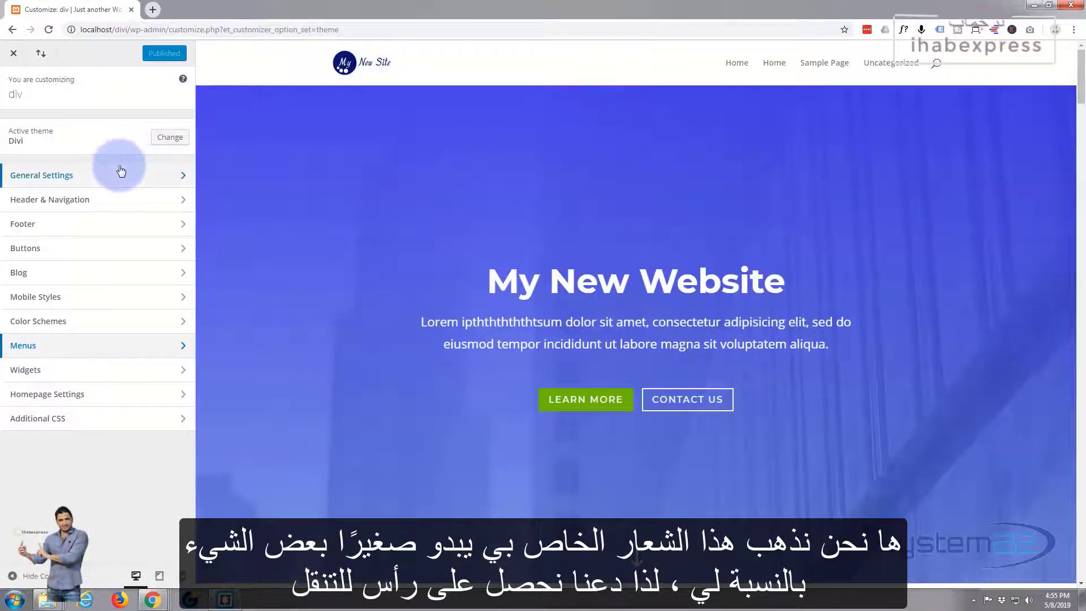
click(128, 203)
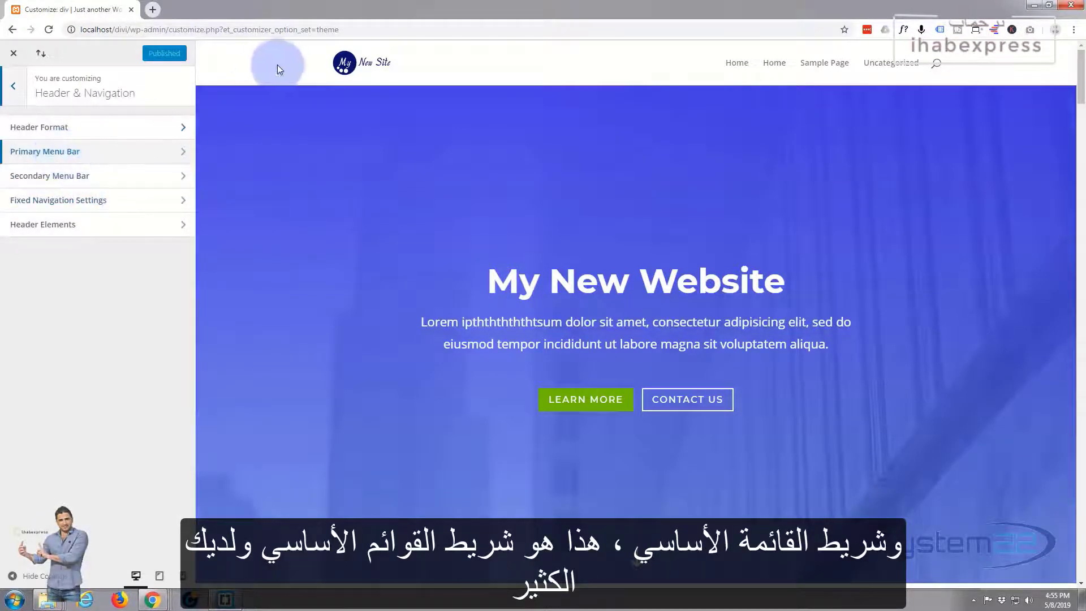
click(102, 153)
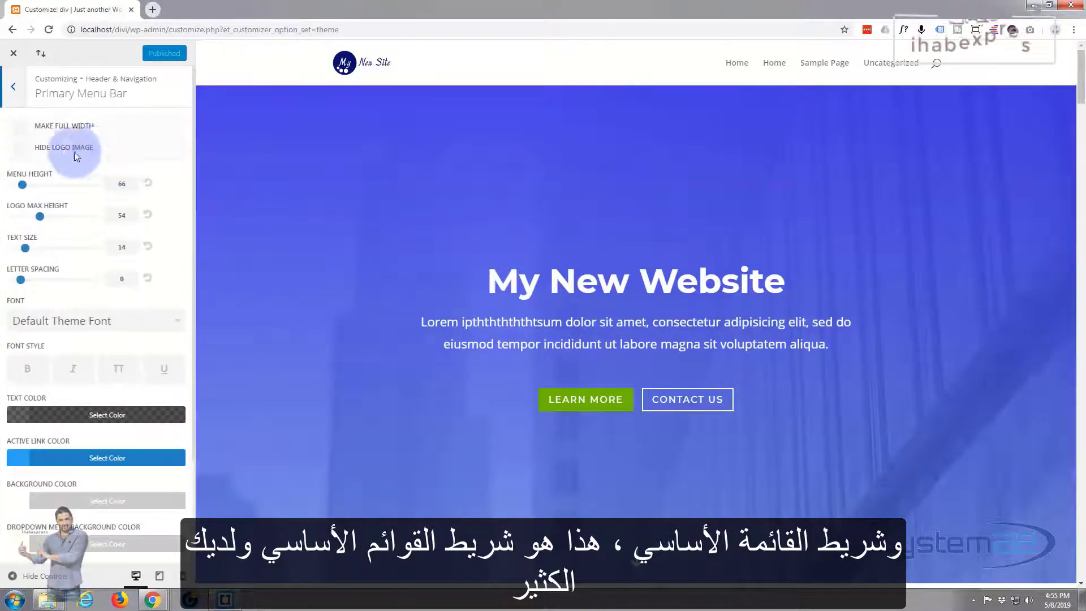
click(40, 216)
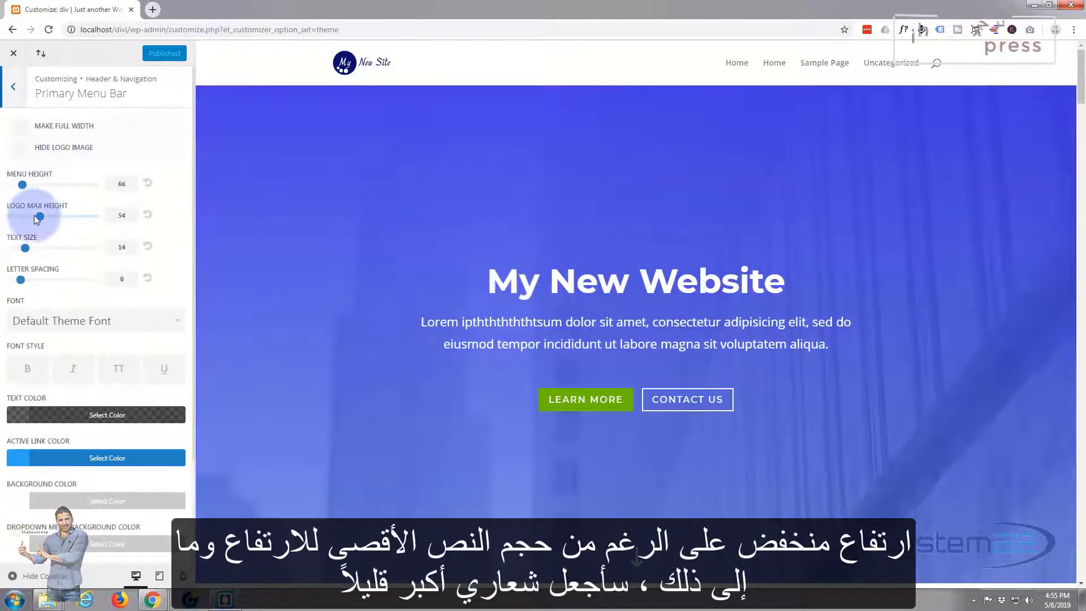
click(34, 217)
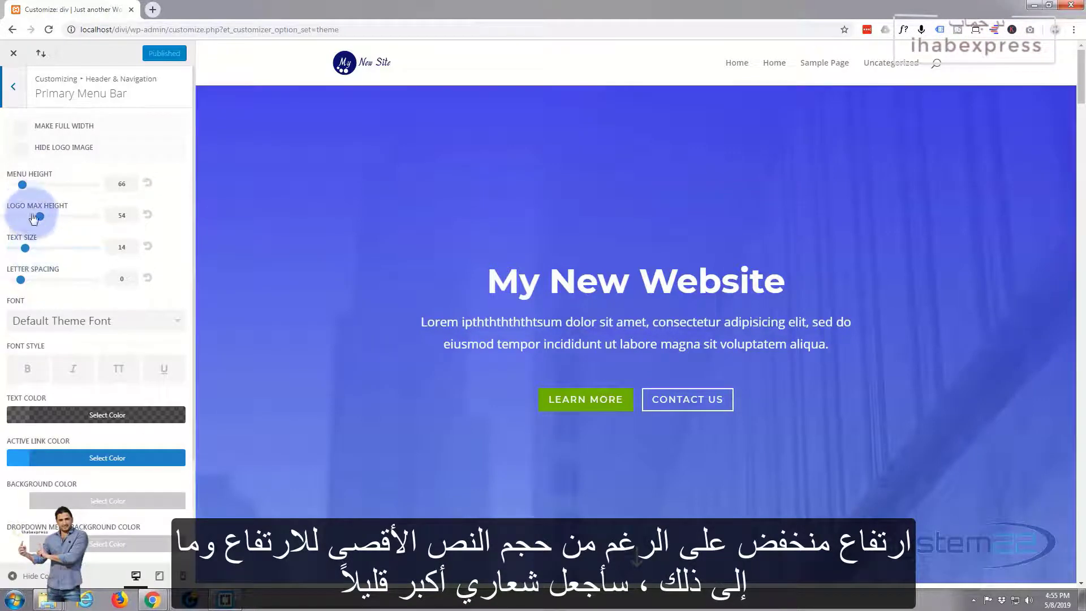
drag(43, 215, 76, 218)
Set the primary menu bar's menu height to 83 and check how the header behaves on the scrolled page.
click(20, 183)
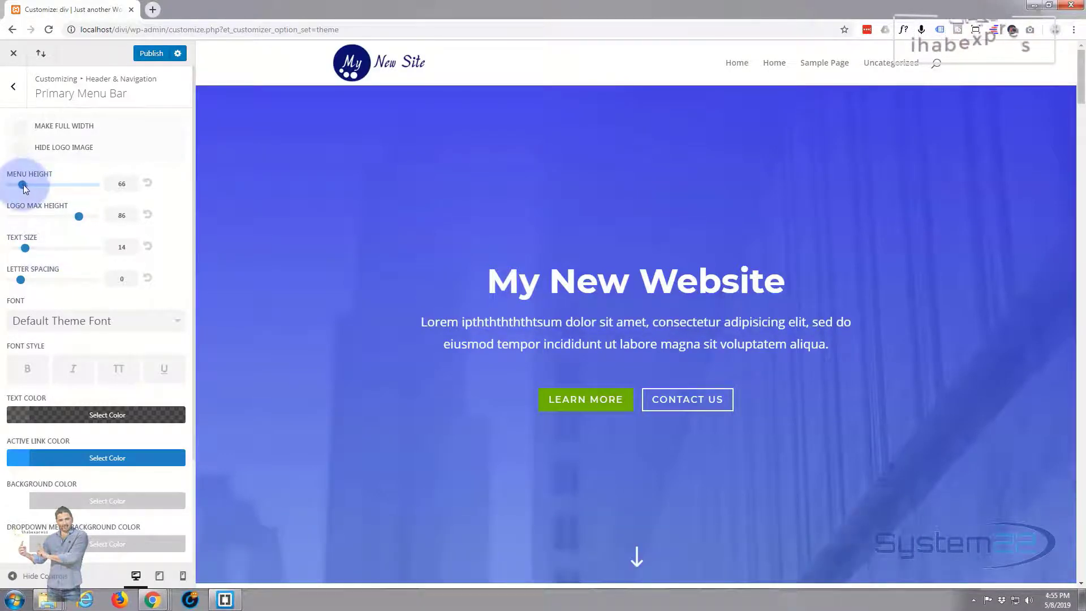
mouse_move(23, 185)
mouse_down()
mouse_move(51, 184)
mouse_move(29, 182)
mouse_up()
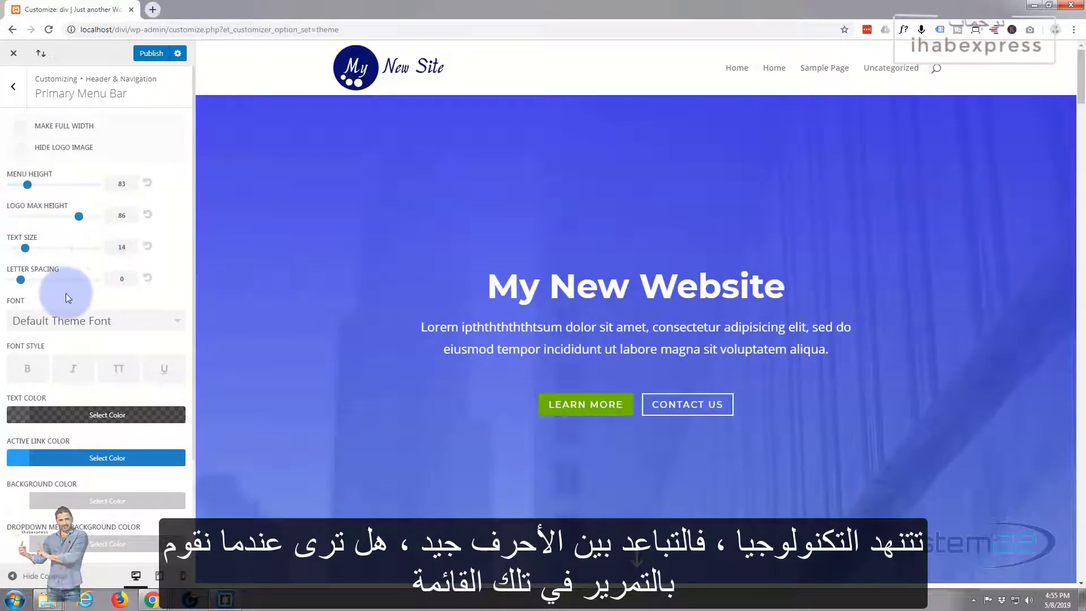
scroll(361, 242, down, 8)
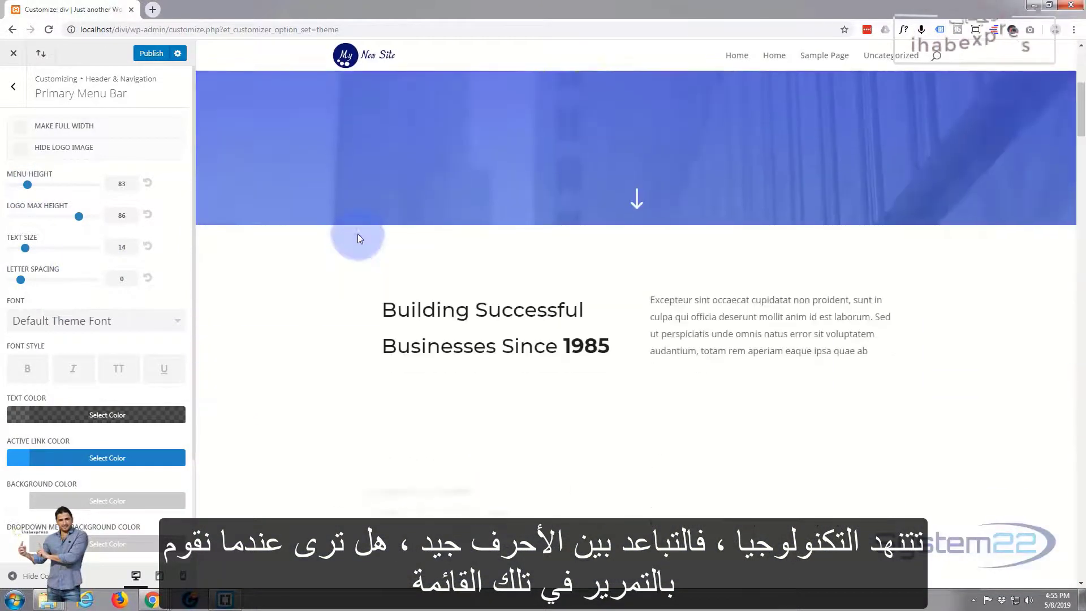
scroll(358, 235, up, 8)
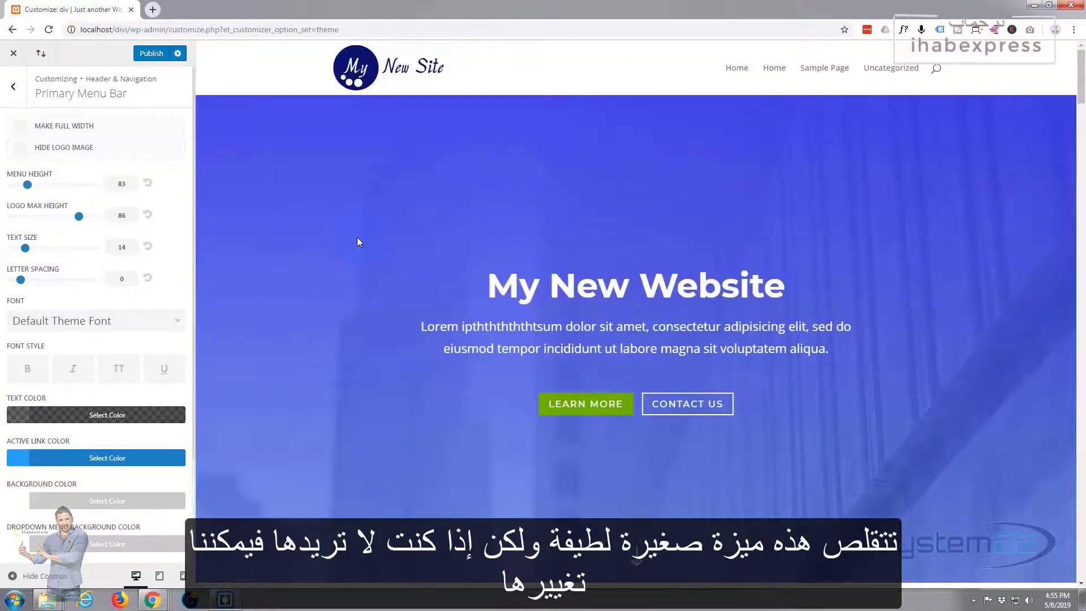
scroll(357, 237, down, 5)
scroll(357, 239, up, 6)
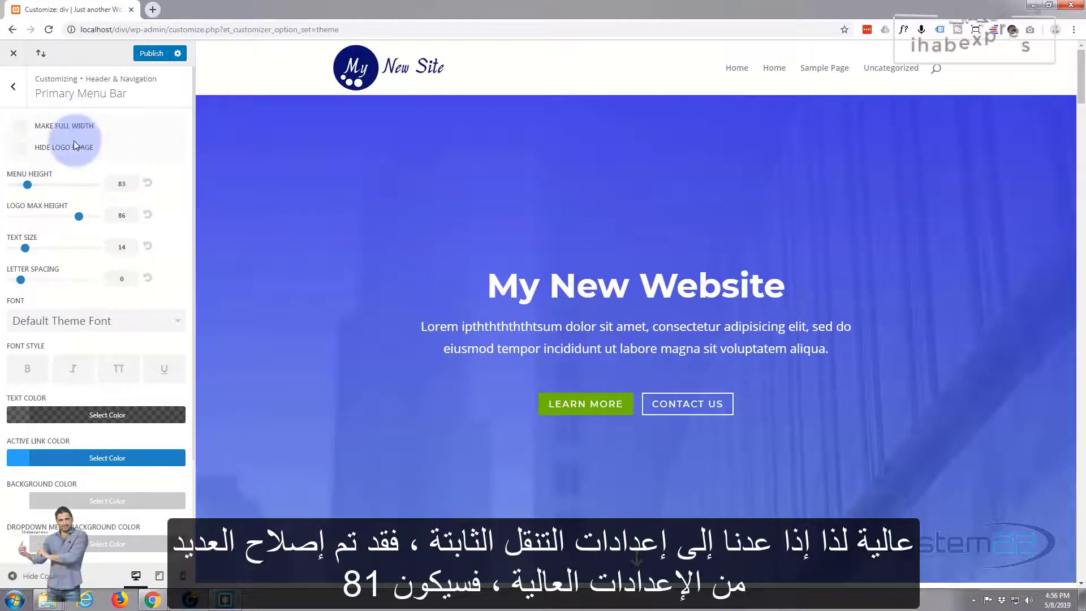
In the Fixed Navigation Settings, set the fixed menu height to 81 and check the header on the scrolled page.
click(15, 87)
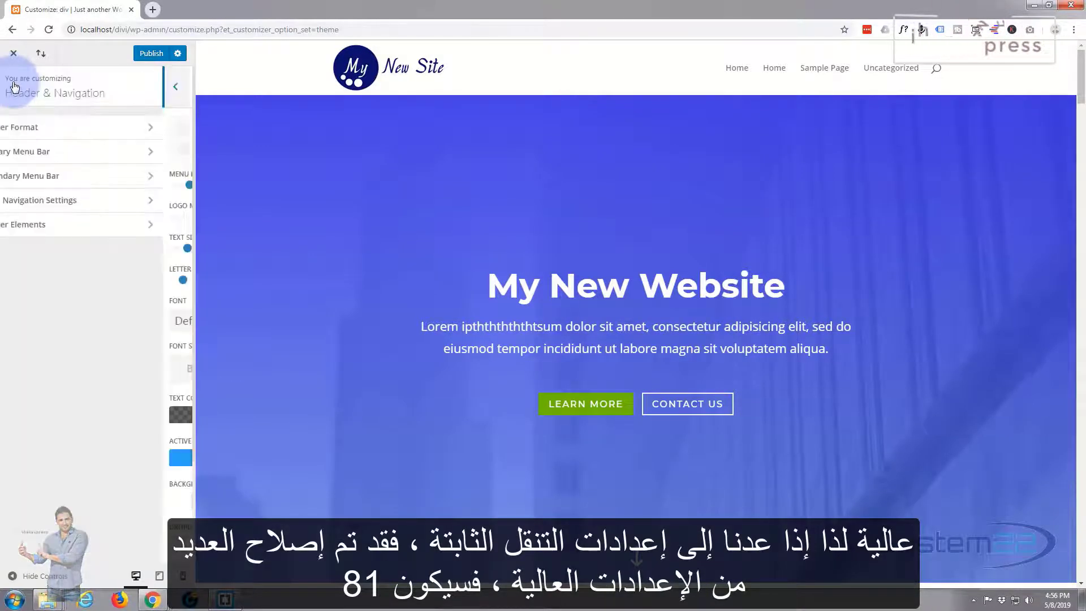
click(83, 203)
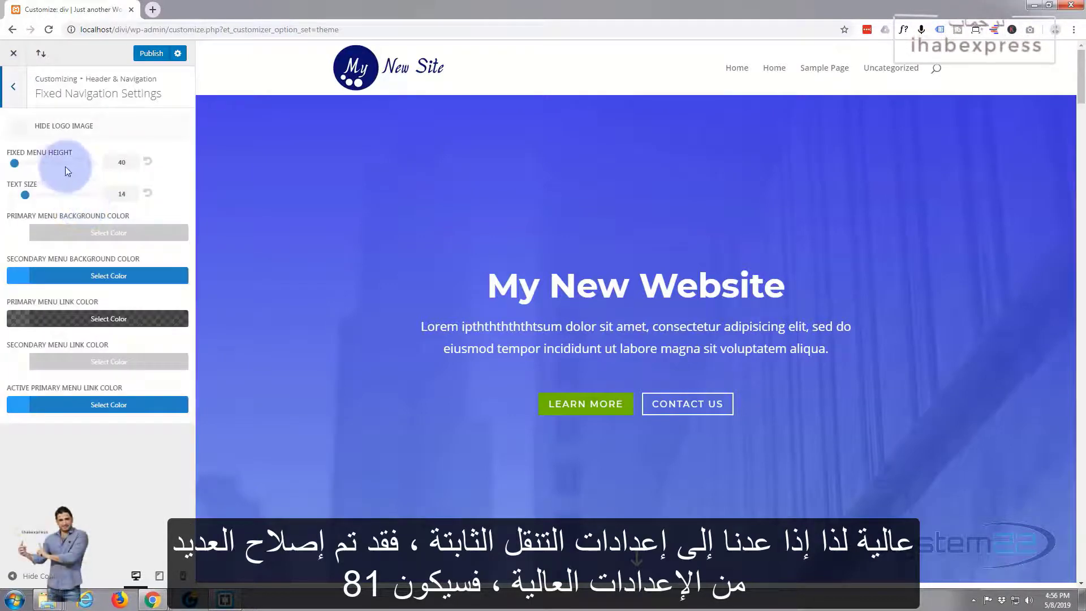
mouse_move(14, 163)
mouse_down()
mouse_move(39, 164)
mouse_move(26, 163)
mouse_up()
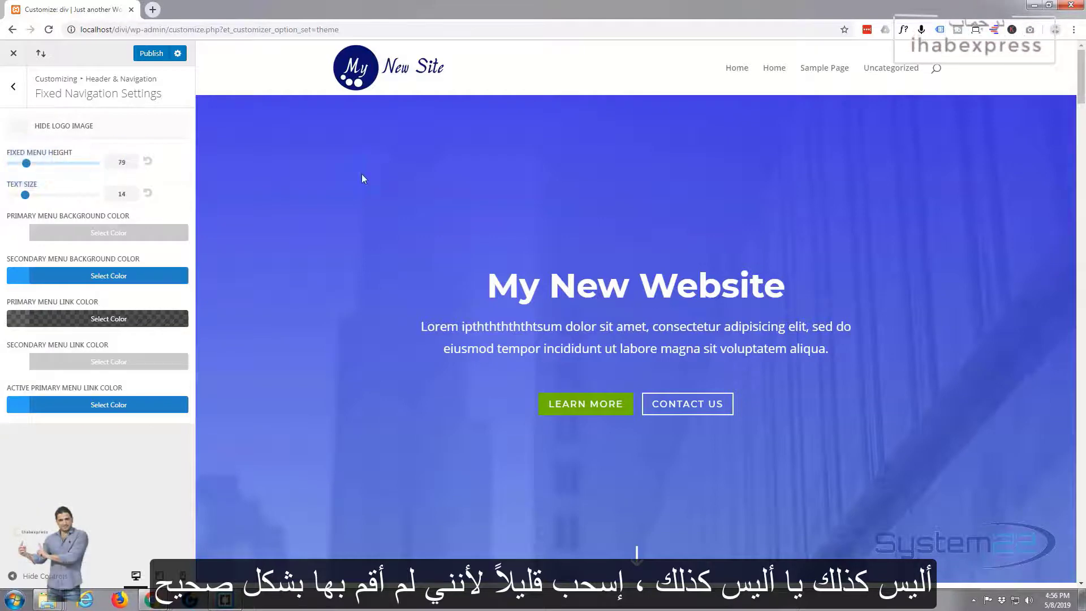
scroll(351, 172, down, 5)
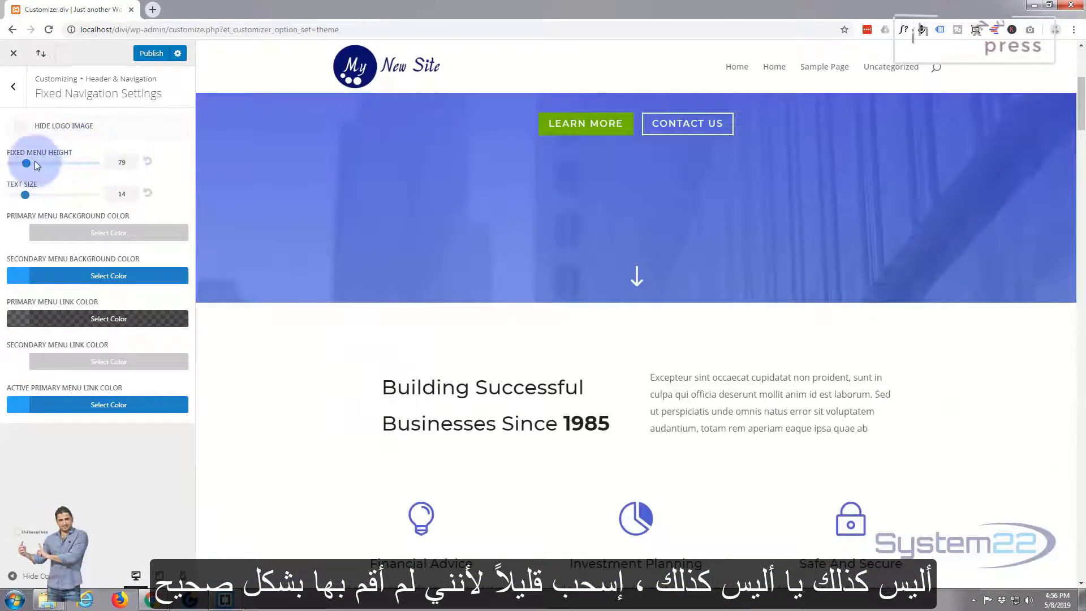
scroll(365, 158, down, 3)
scroll(364, 159, up, 8)
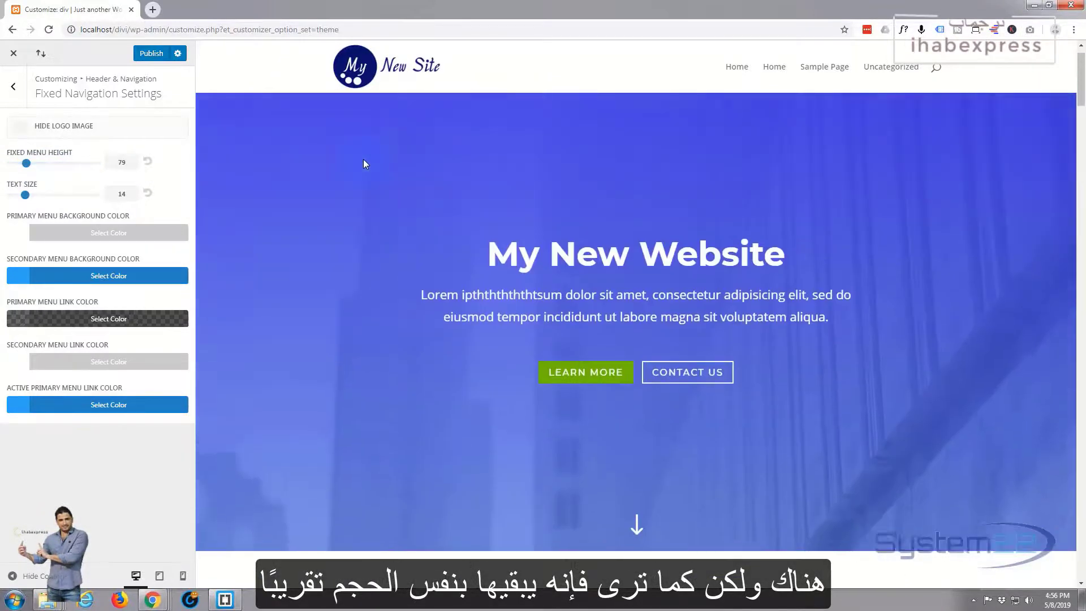
click(27, 163)
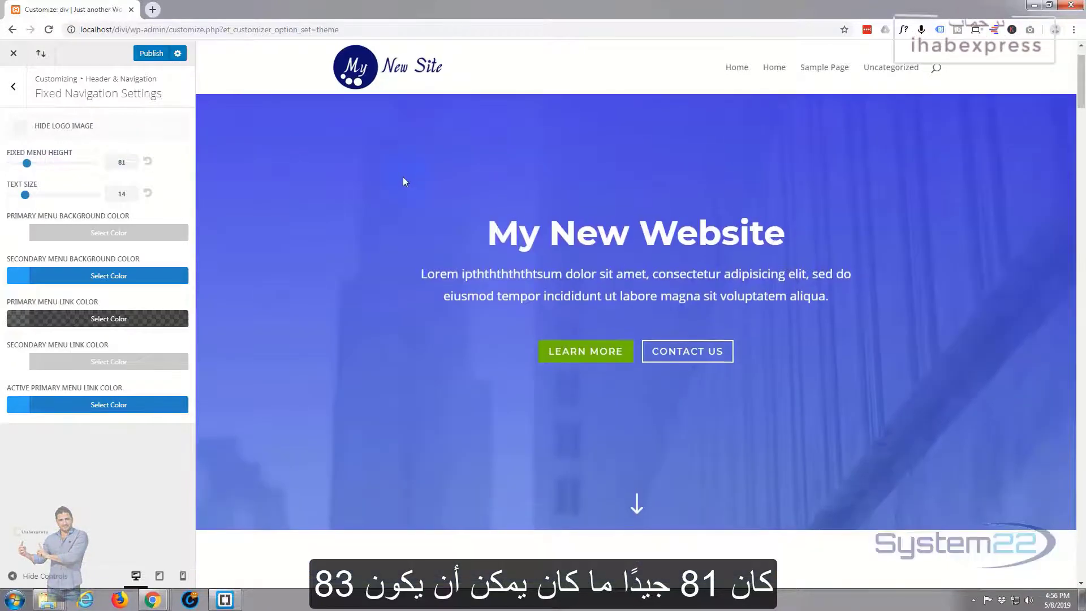
Set the fixed menu height to 83 and check how the header behaves on the scrolled preview page.
scroll(402, 176, down, 8)
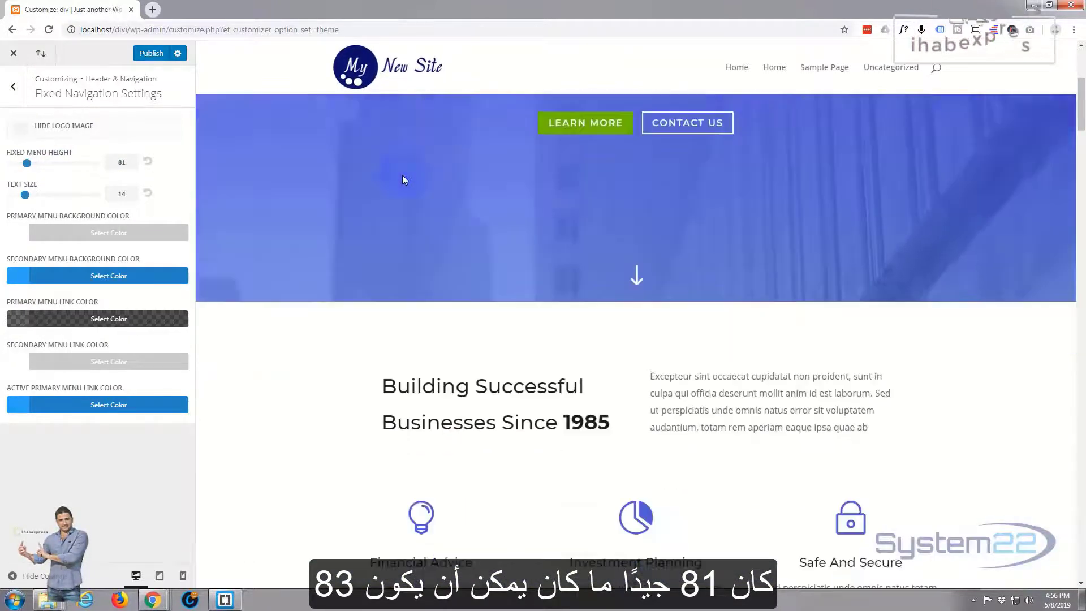
scroll(402, 175, up, 4)
scroll(402, 175, up, 4)
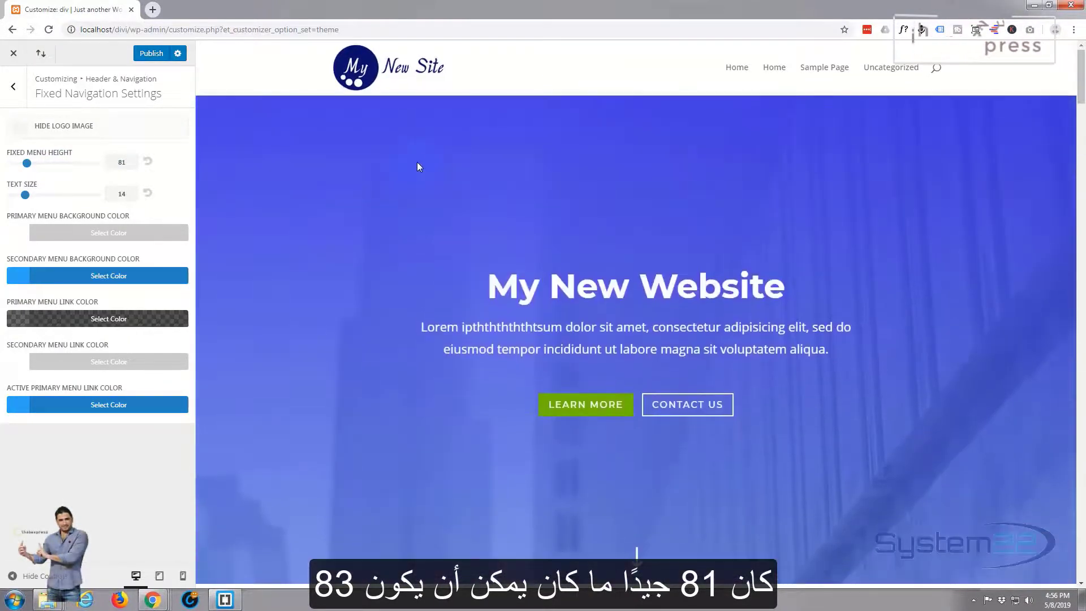
click(126, 164)
double_click(123, 162)
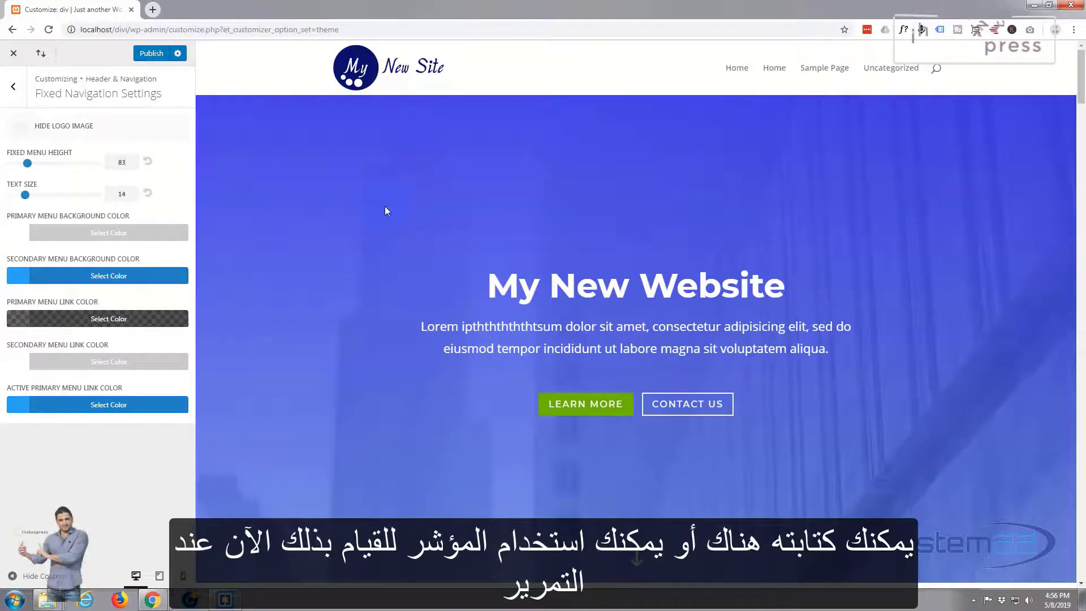
scroll(385, 207, down, 4)
scroll(383, 209, down, 3)
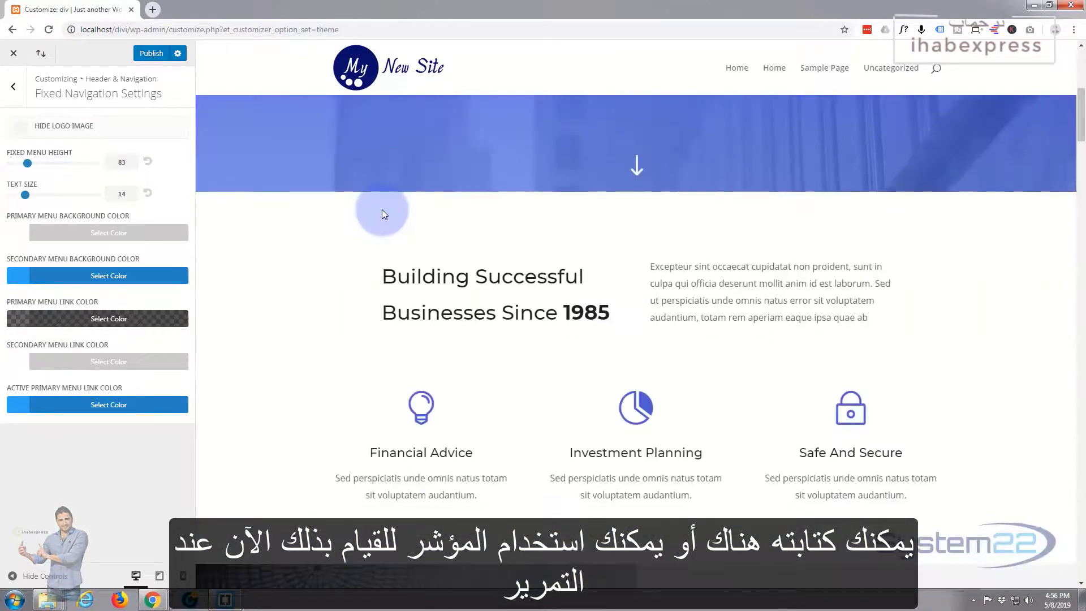
scroll(382, 212, up, 7)
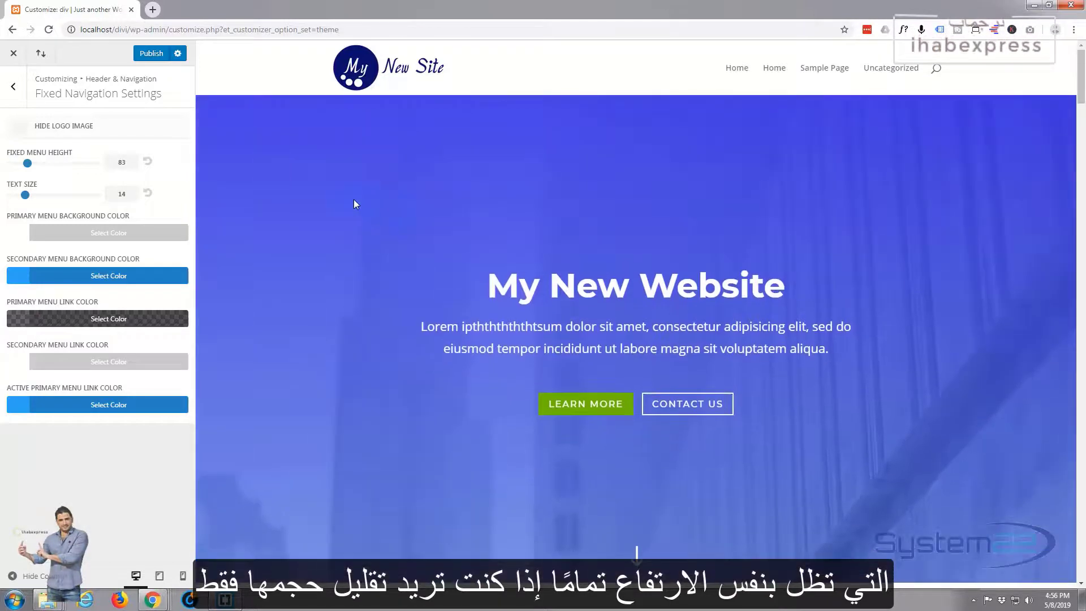
Reduce the fixed menu height to 51 and check the header's size while scrolling the preview page.
click(27, 164)
drag(27, 164, 18, 164)
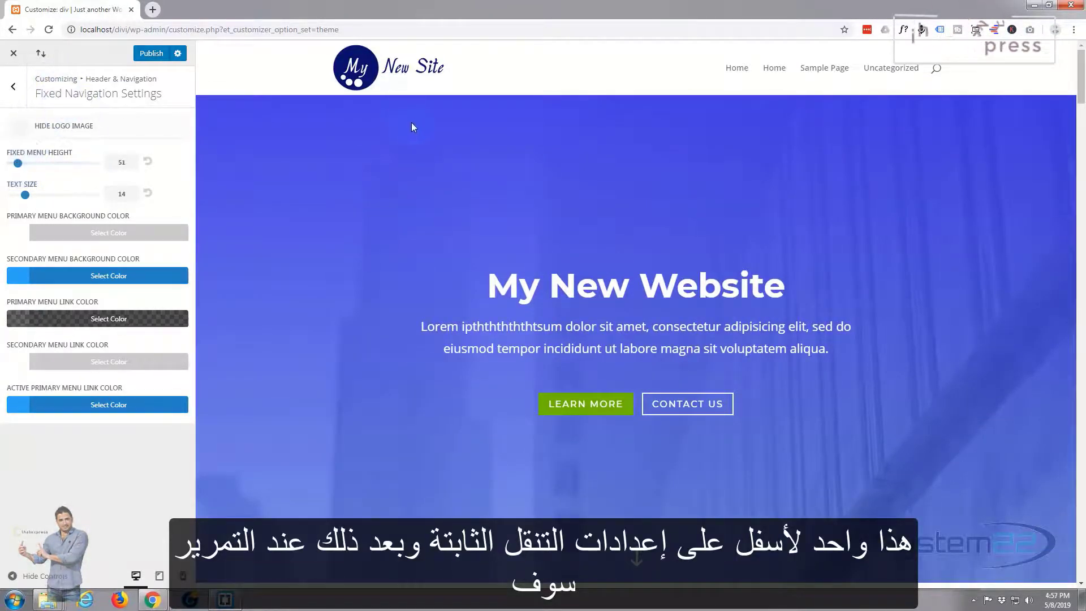
scroll(413, 161, down, 5)
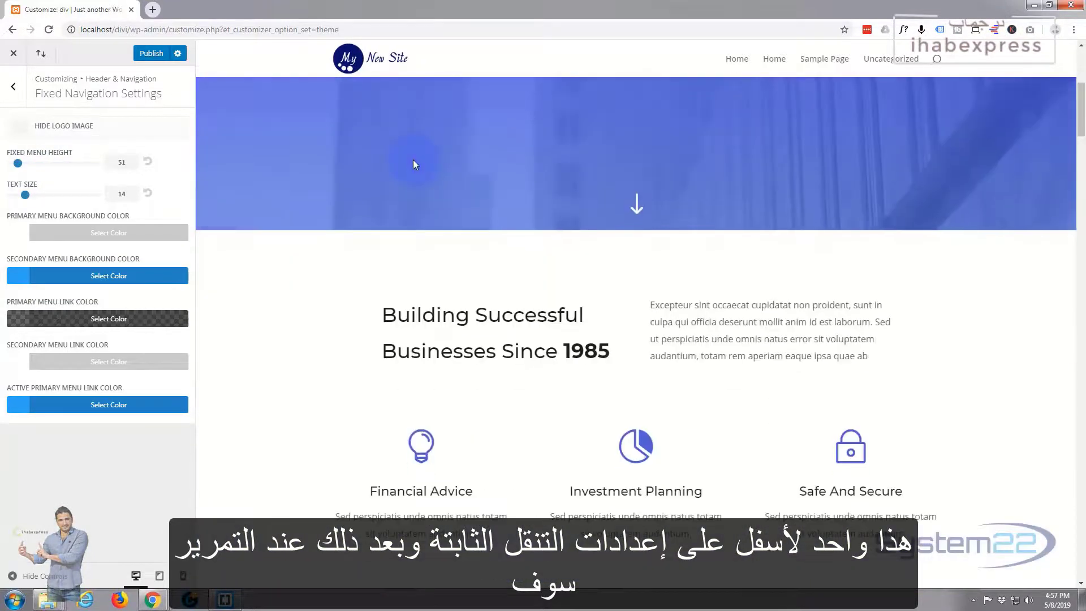
scroll(413, 164, up, 3)
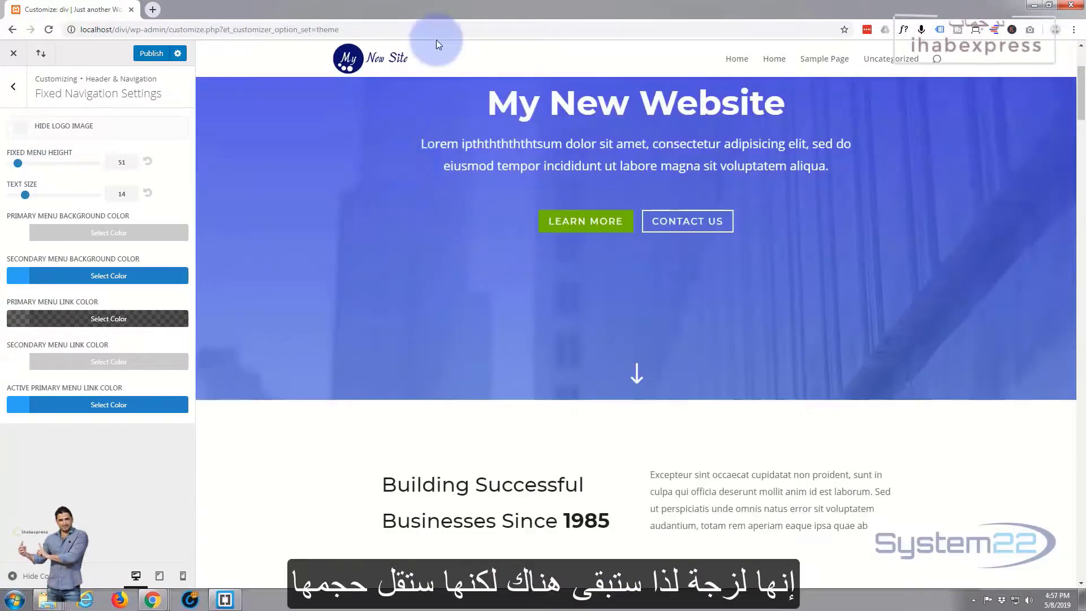
scroll(398, 160, down, 7)
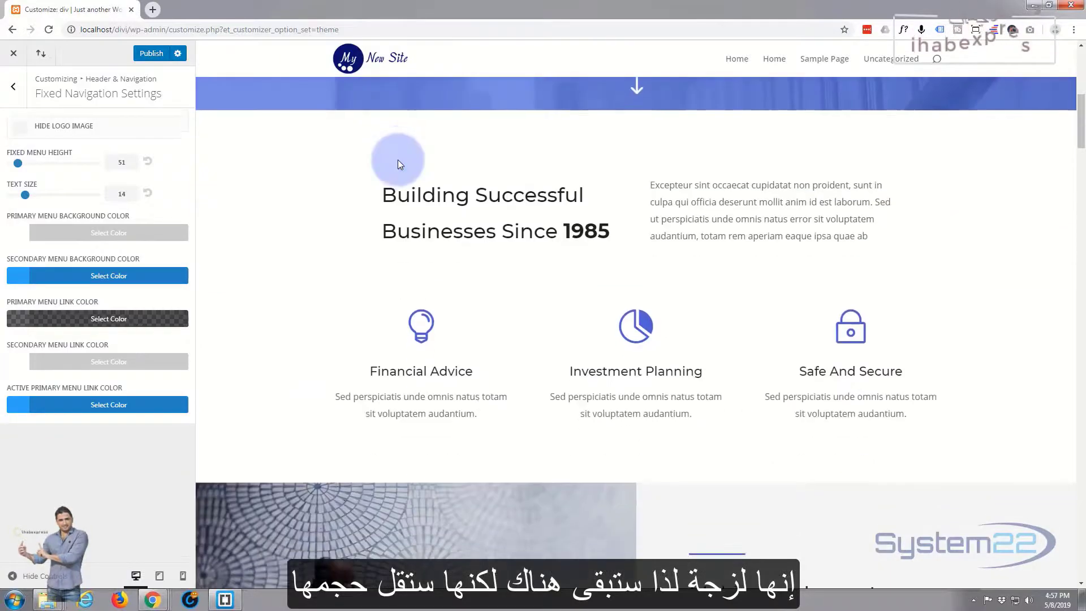
scroll(398, 159, up, 8)
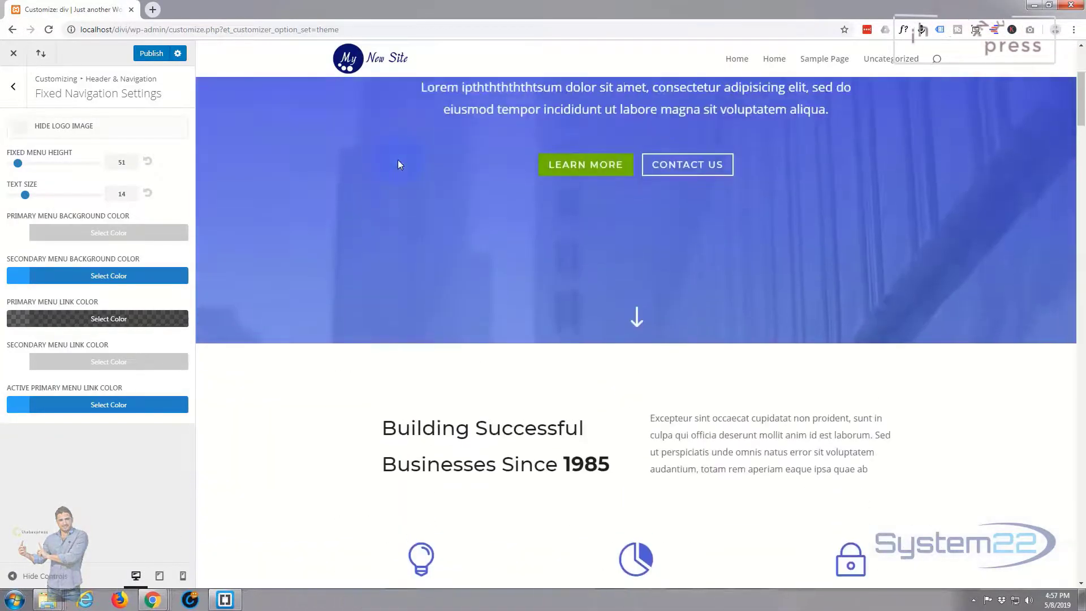
scroll(398, 159, up, 3)
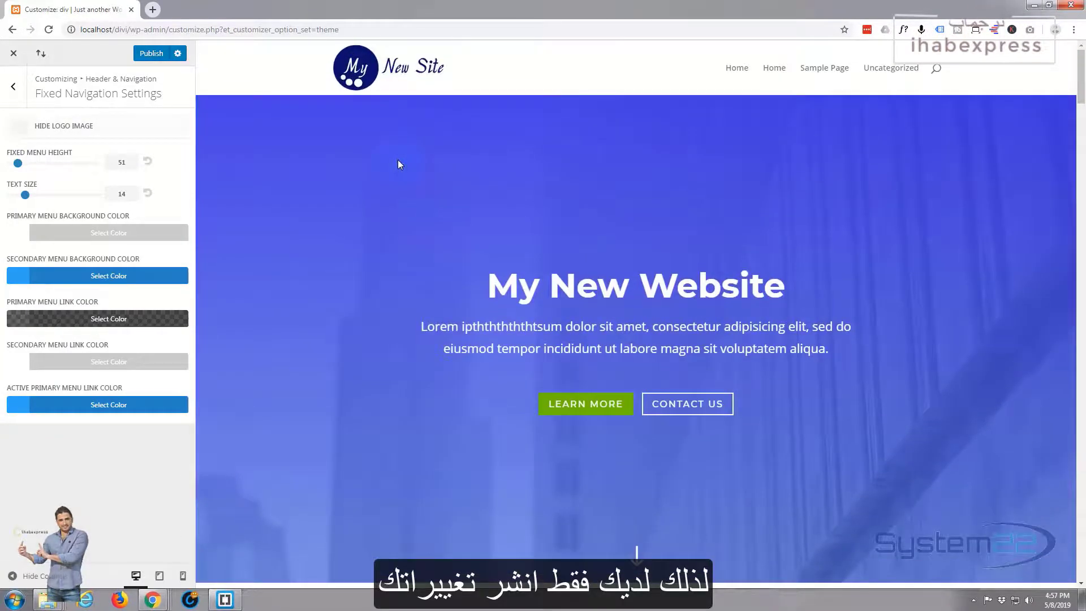
Publish the header and navigation changes and close the Theme Customizer.
click(146, 55)
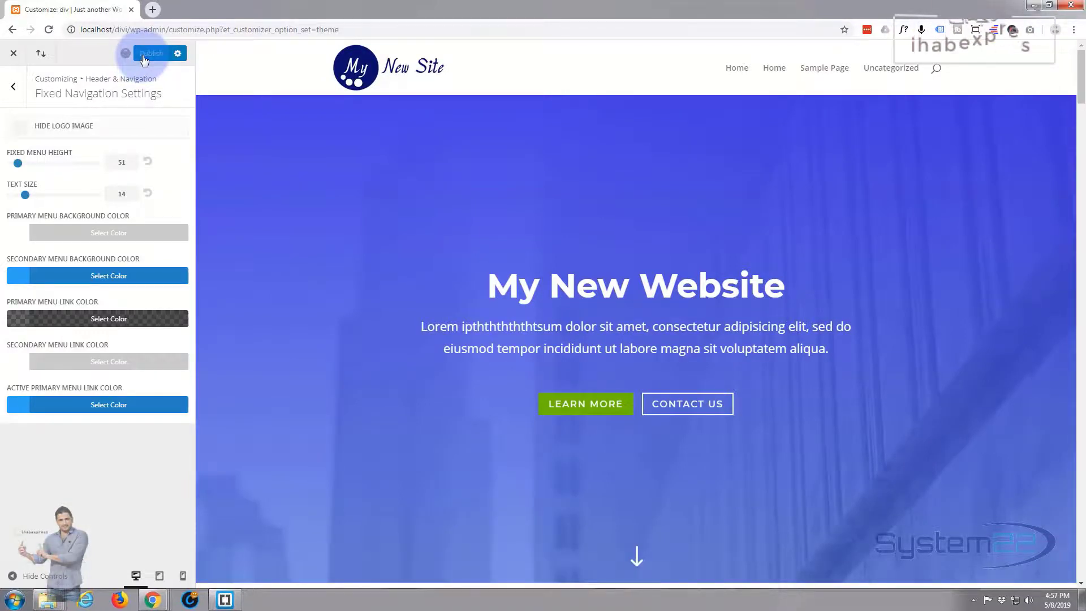
click(13, 55)
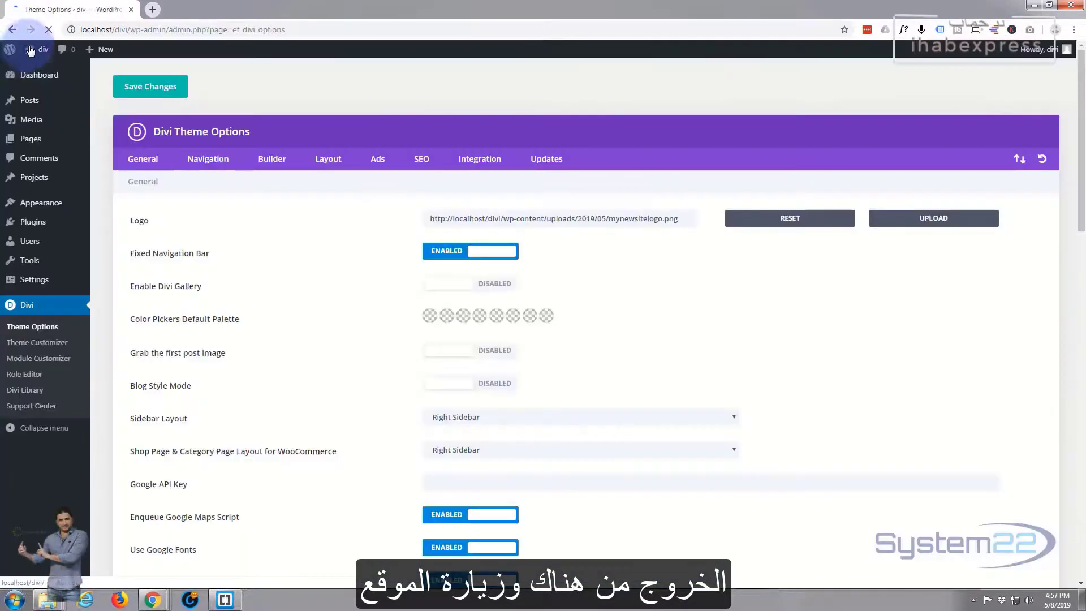
Visit the live site and review the homepage's logo, sticky header and content sections.
mouse_move(41, 51)
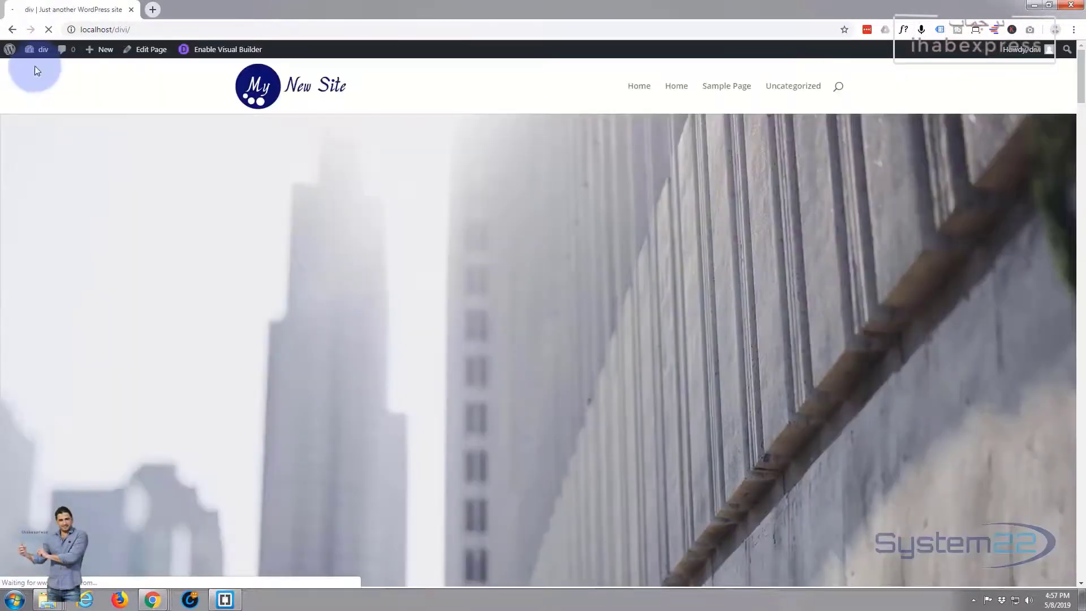
scroll(121, 300, down, 8)
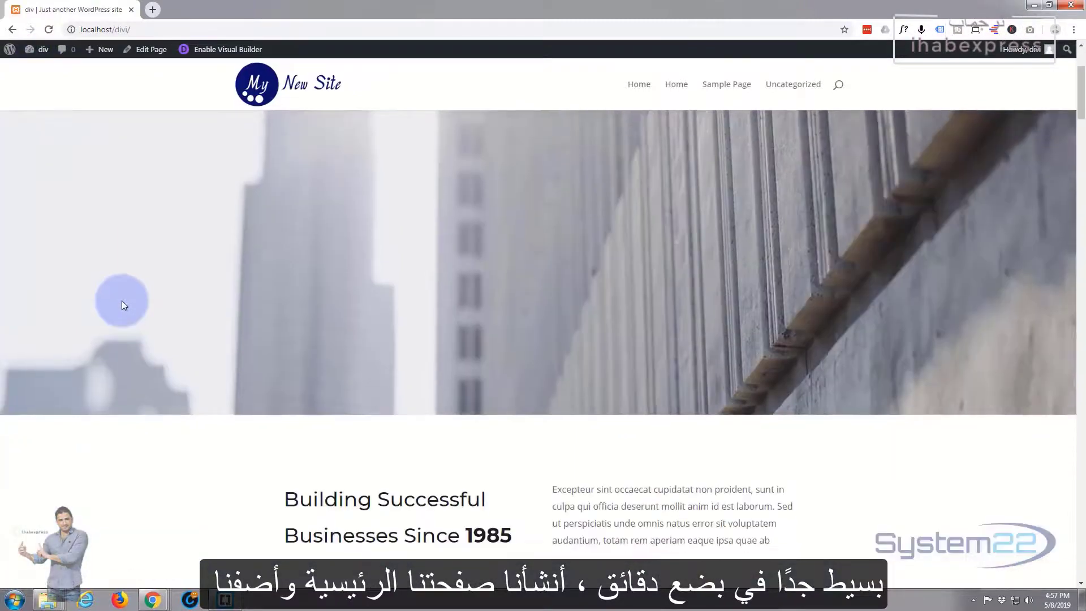
scroll(121, 300, down, 12)
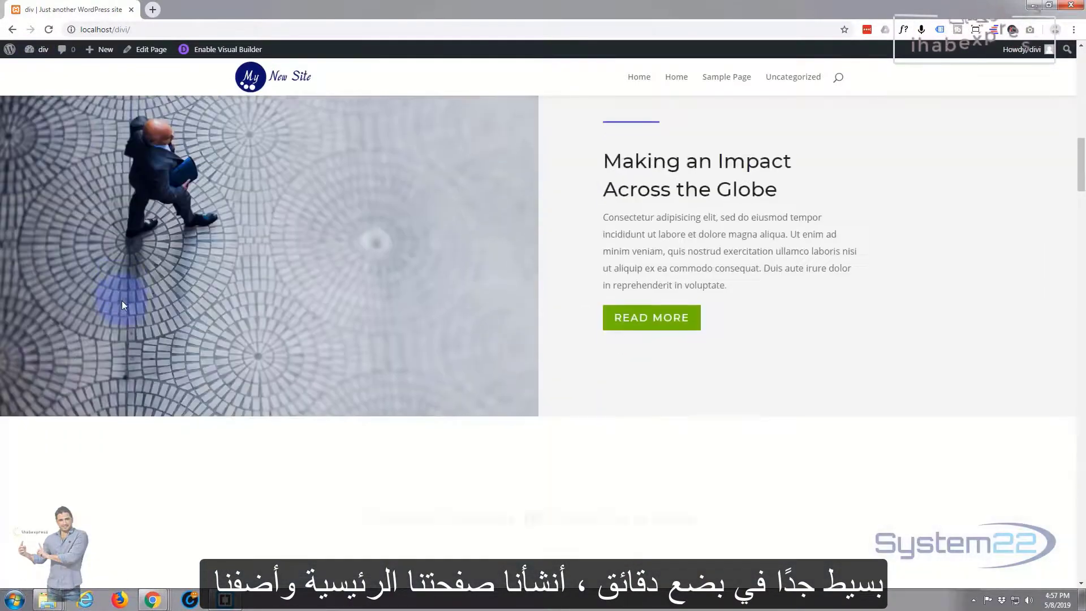
scroll(121, 300, down, 15)
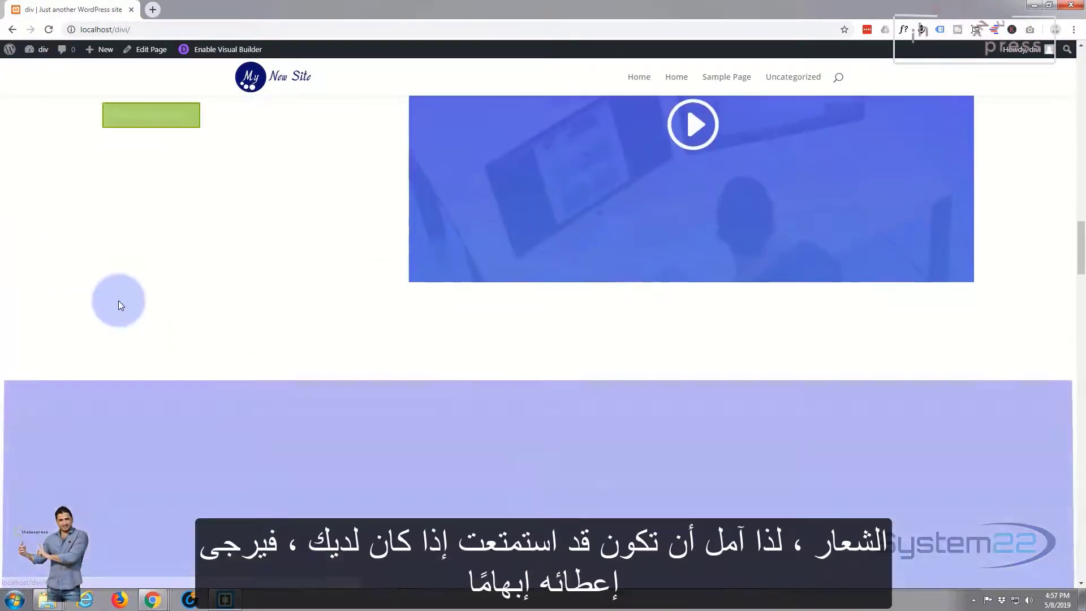
scroll(118, 300, up, 15)
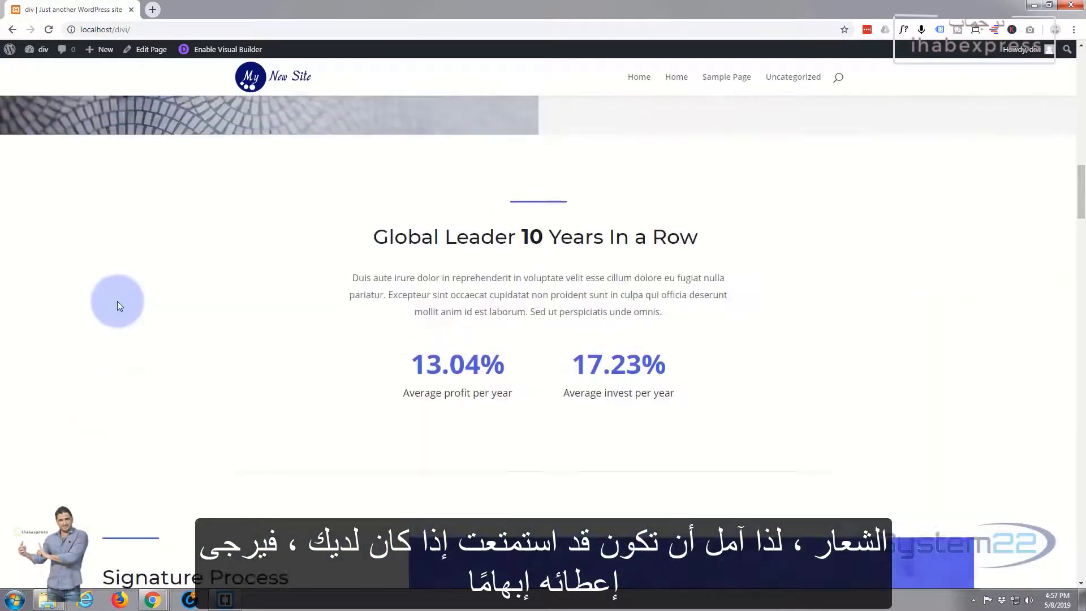
scroll(119, 302, up, 10)
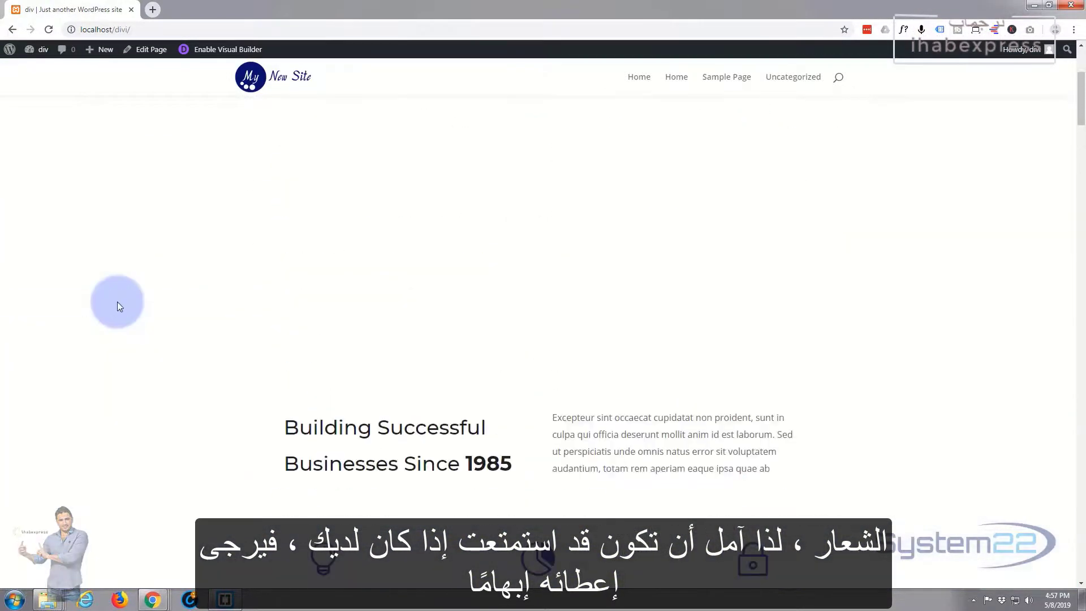
scroll(117, 301, up, 1)
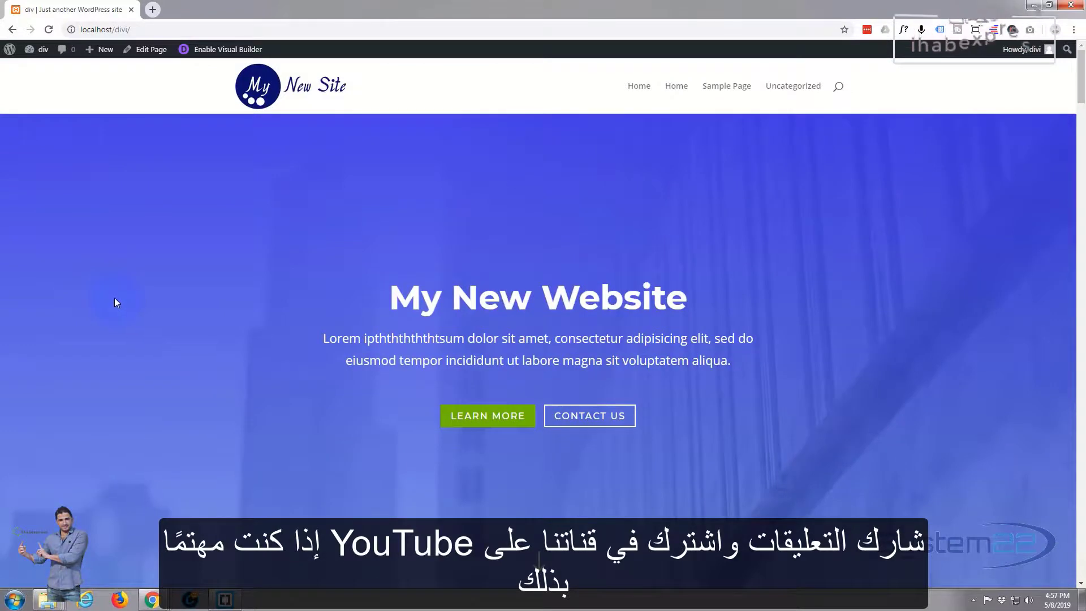